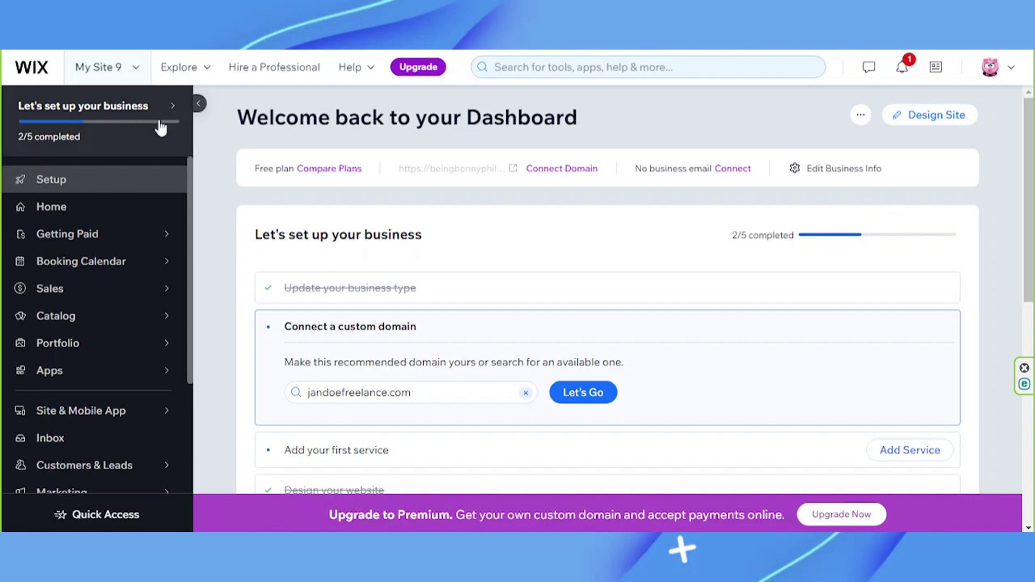
Launch the site in the Wix Editor and select the 'Virtual Assistant at Your Service' intro strip
left_click(108, 84)
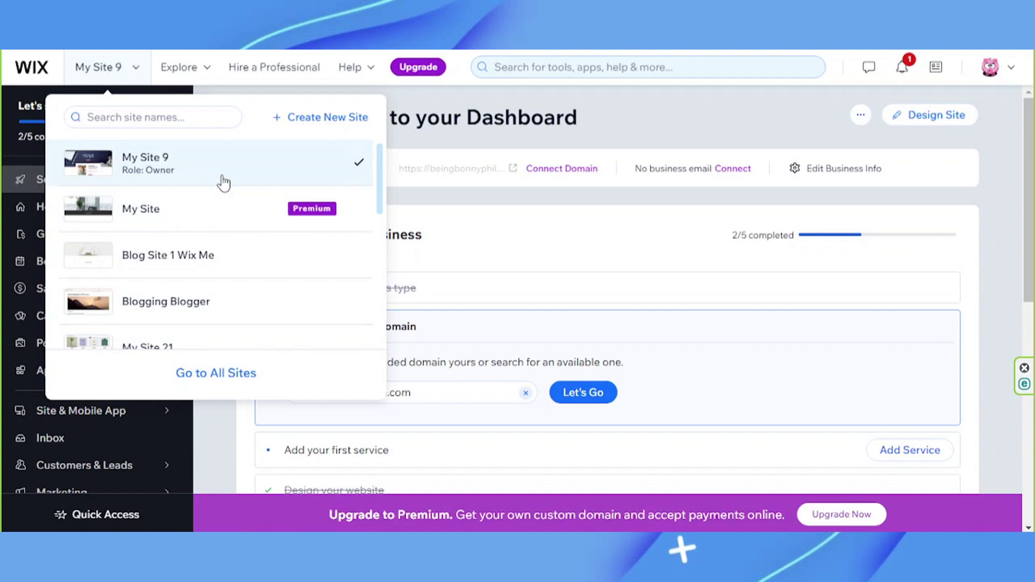
left_click(699, 109)
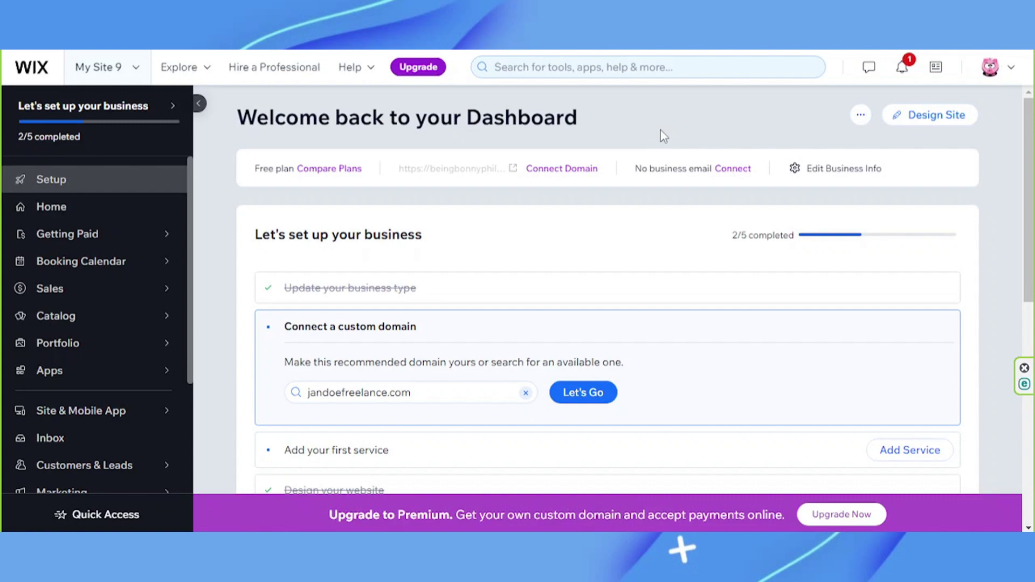
left_click(937, 124)
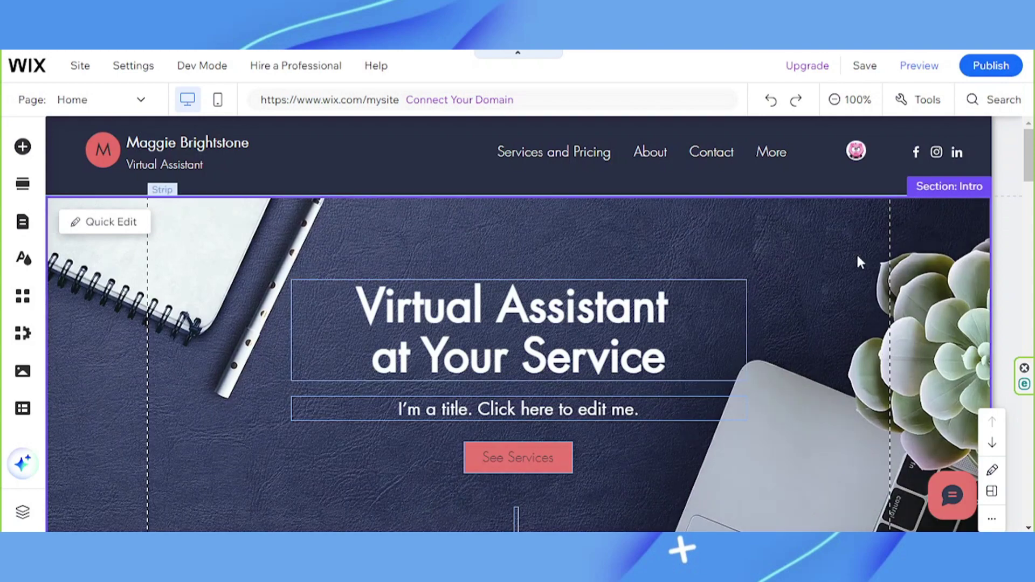
left_click(856, 254)
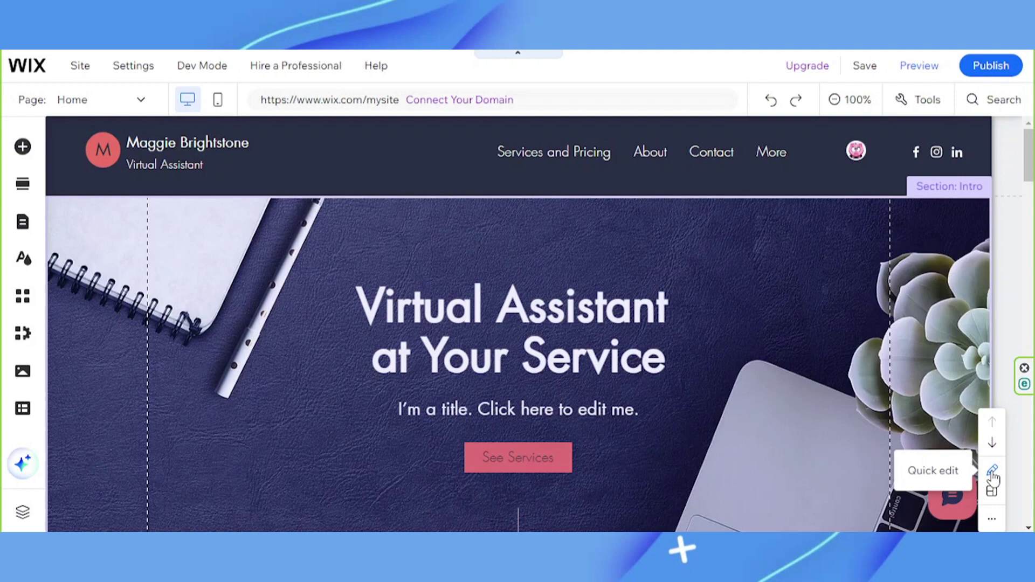
Try the Sphere on Spiral Stairs image as the intro section background
left_click(992, 472)
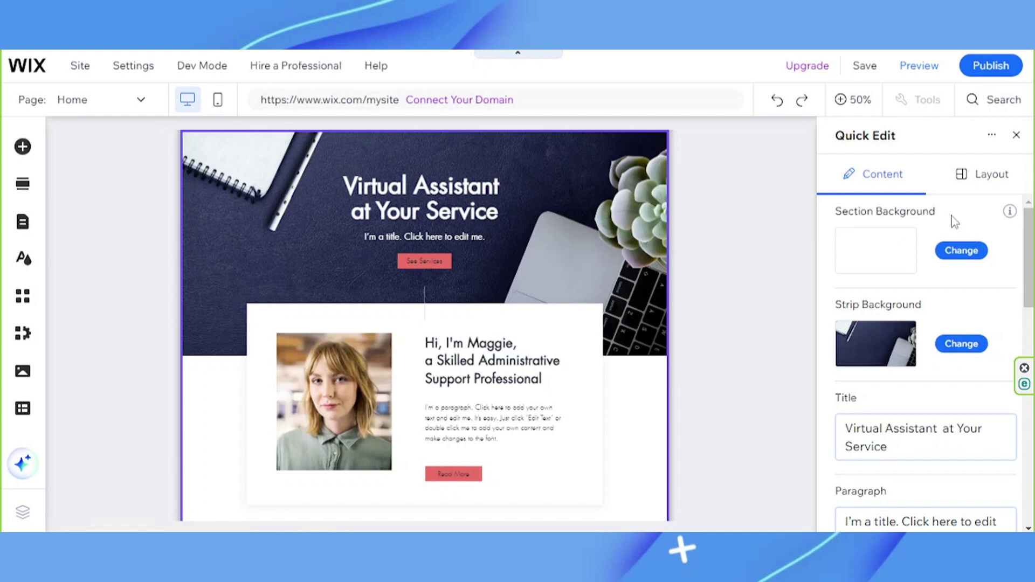
left_click(957, 254)
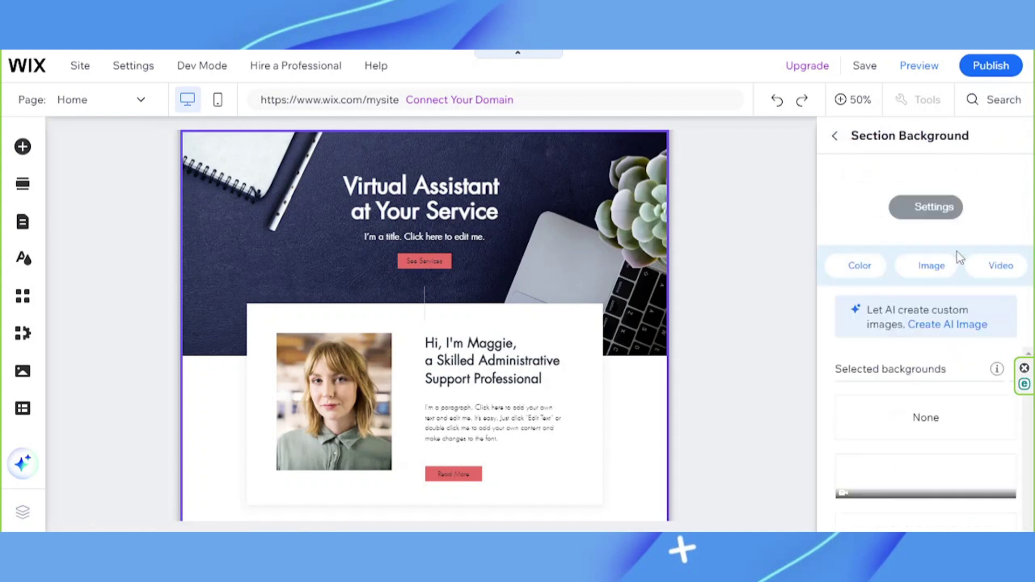
scroll(920, 379, "down", 2)
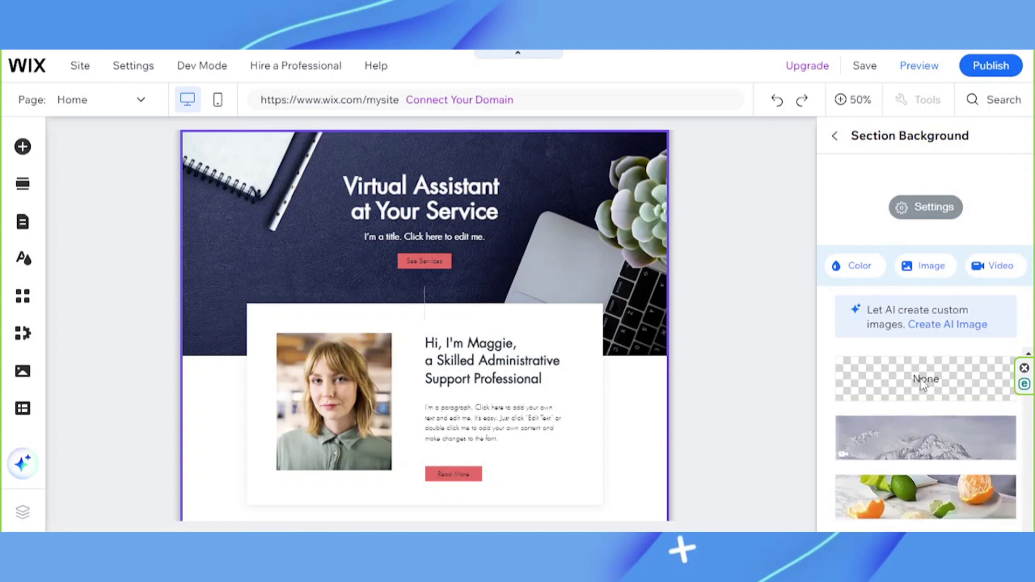
mouse_move(922, 385)
scroll(922, 386, "down", 5)
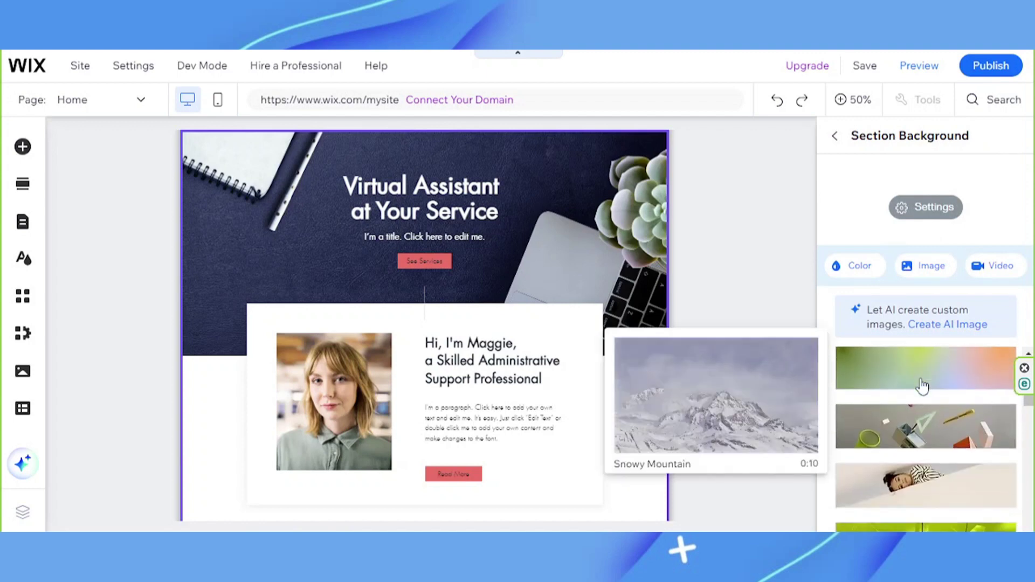
scroll(923, 386, "up", 2)
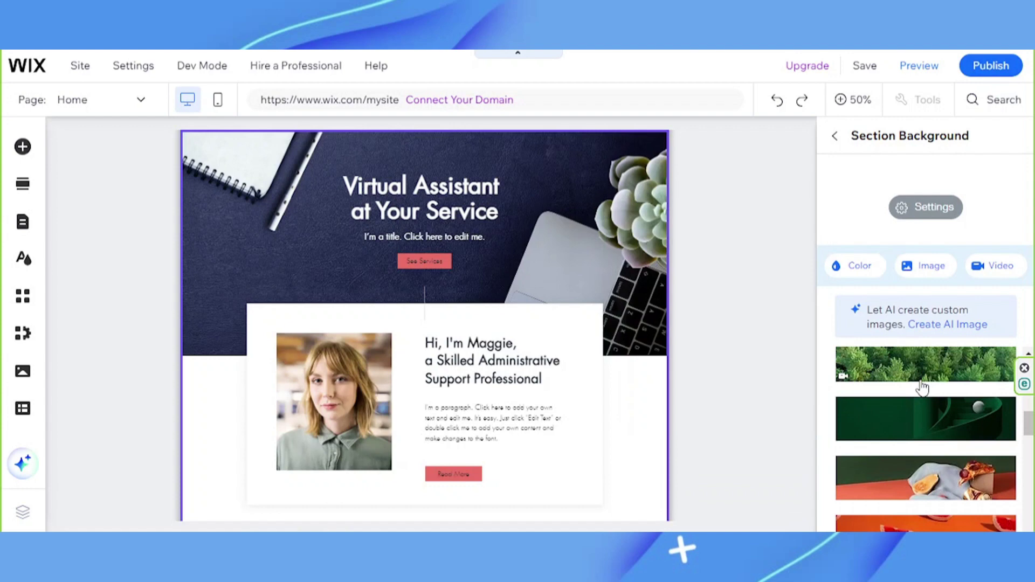
left_click(948, 424)
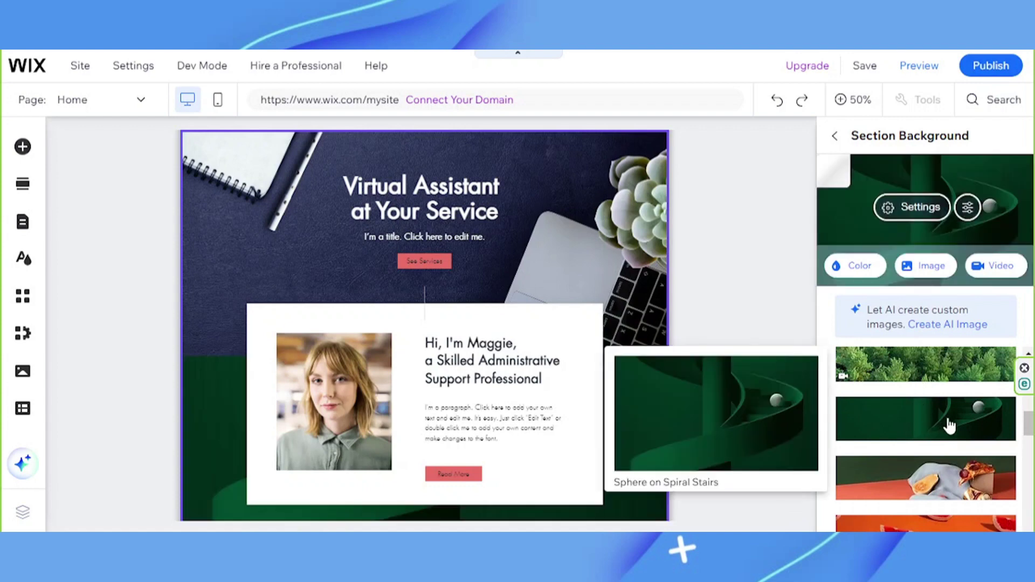
Switch the background to a solid colour, trying light blue and grey before settling on white
left_click(852, 266)
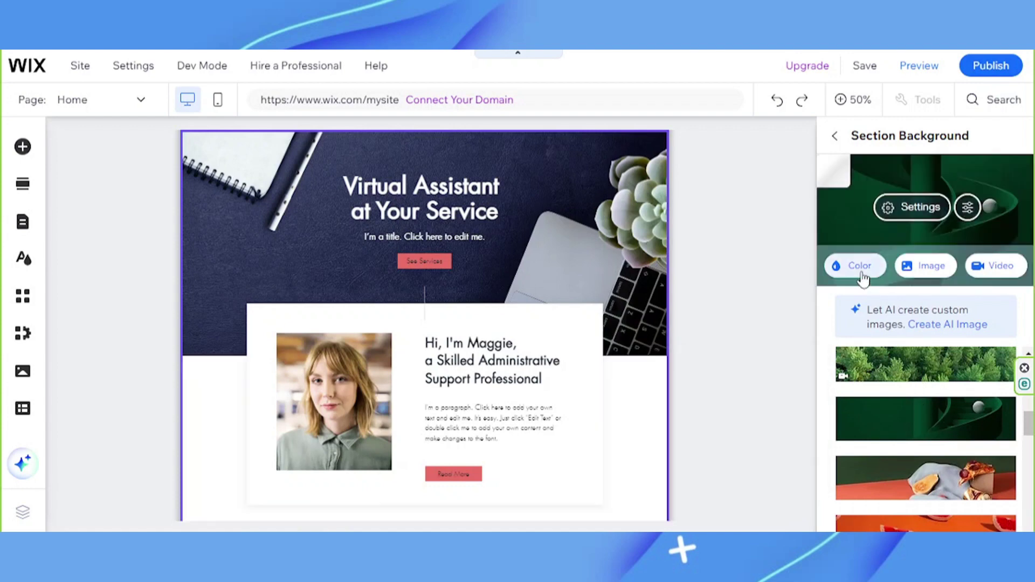
left_click(938, 355)
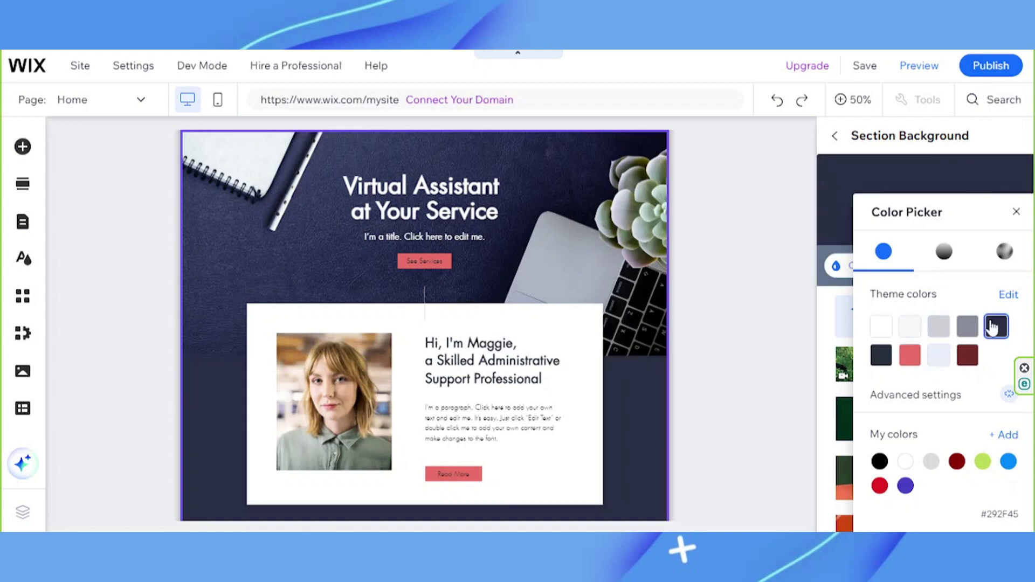
left_click(947, 326)
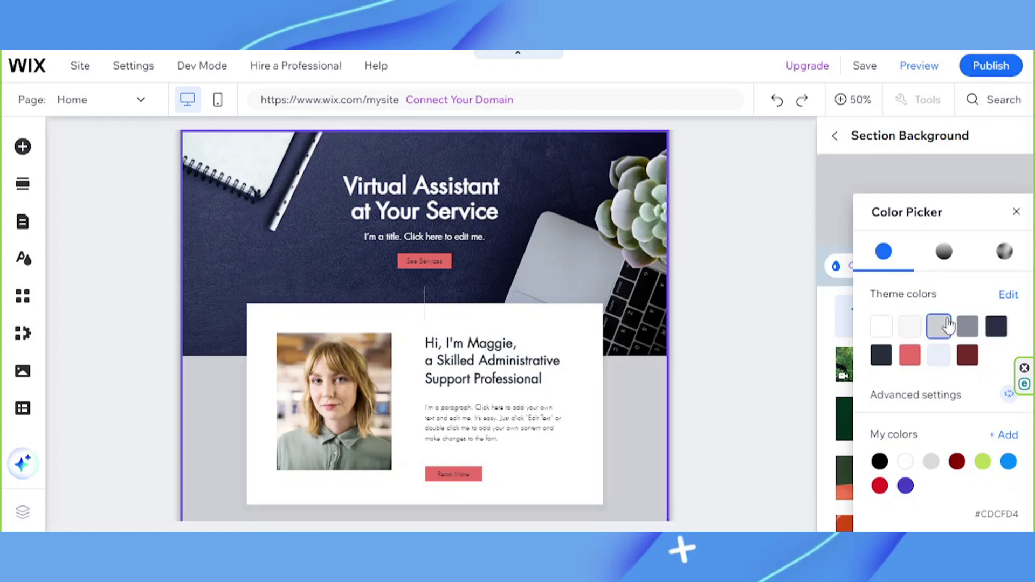
left_click(880, 329)
left_click(821, 324)
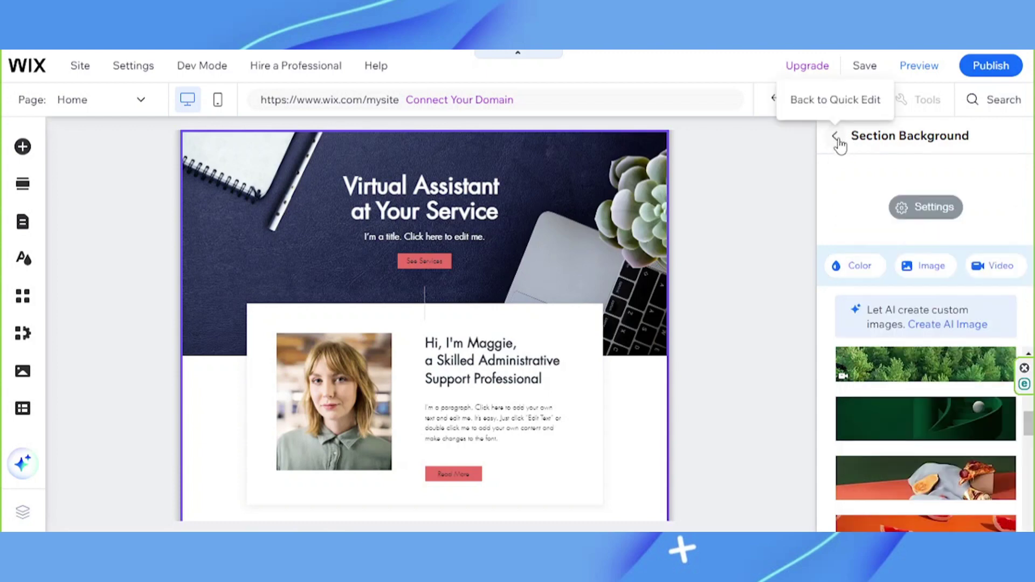
Review the intro's title, paragraph and See Services button label fields in Quick Edit
left_click(836, 138)
scroll(942, 388, "down", 2)
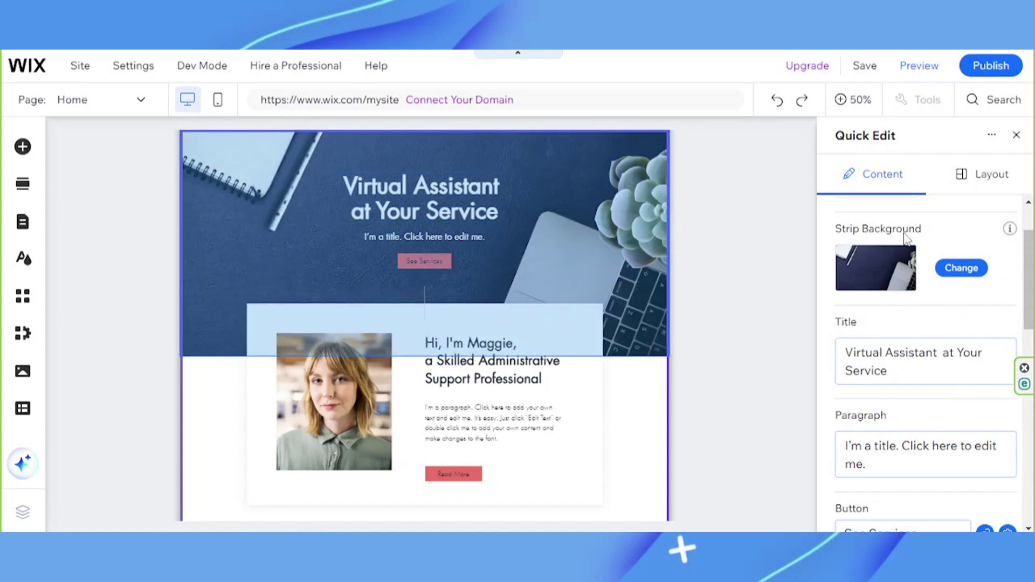
scroll(905, 239, "down", 3)
scroll(903, 243, "up", 1)
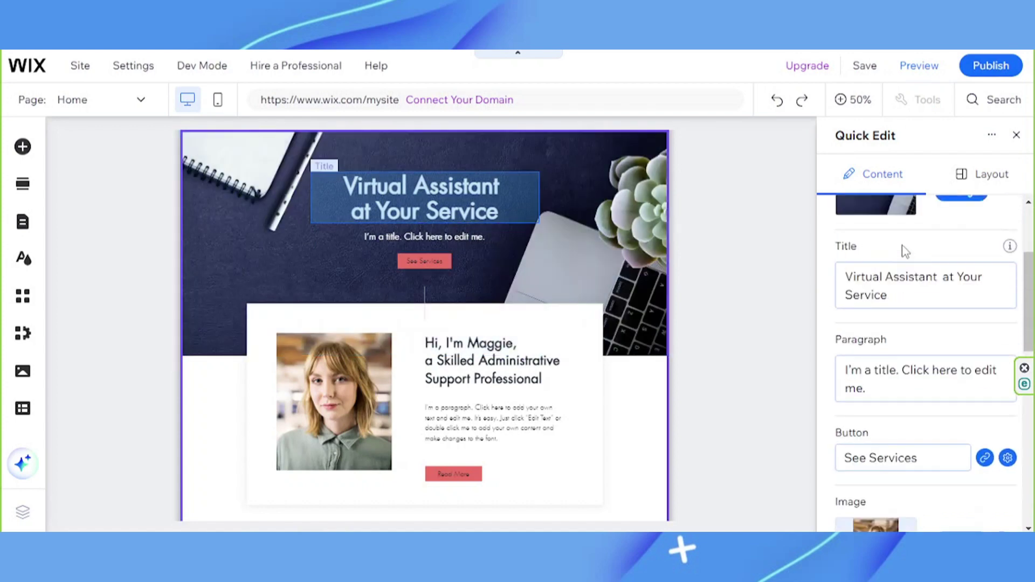
left_click(899, 310)
left_click(893, 446)
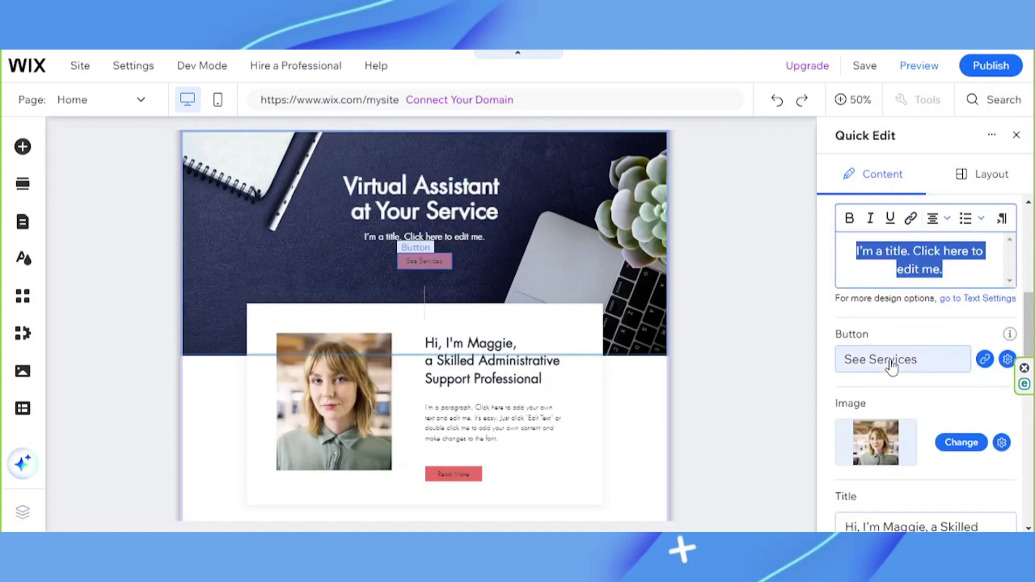
left_click(892, 366)
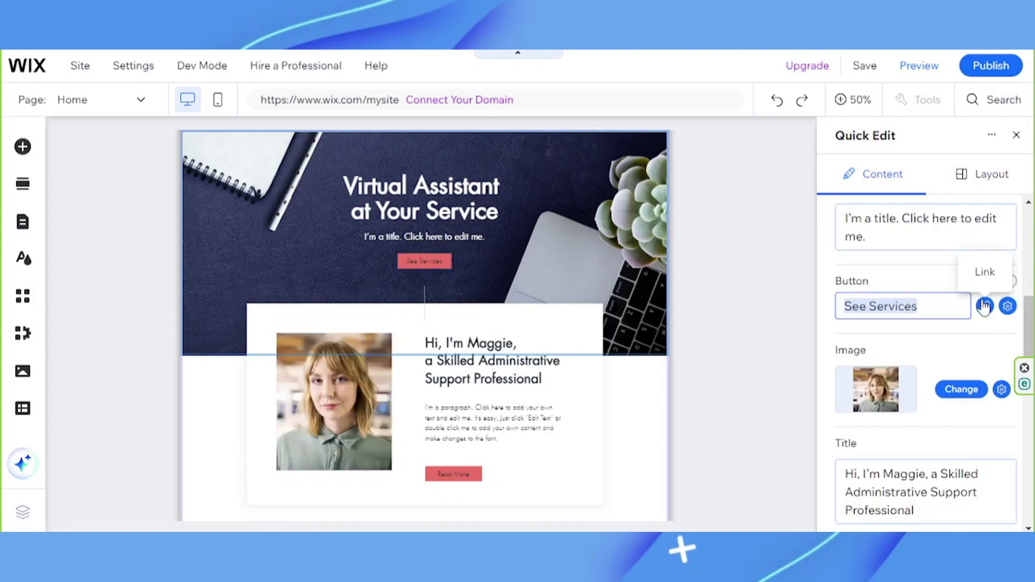
scroll(923, 303, "down", 2)
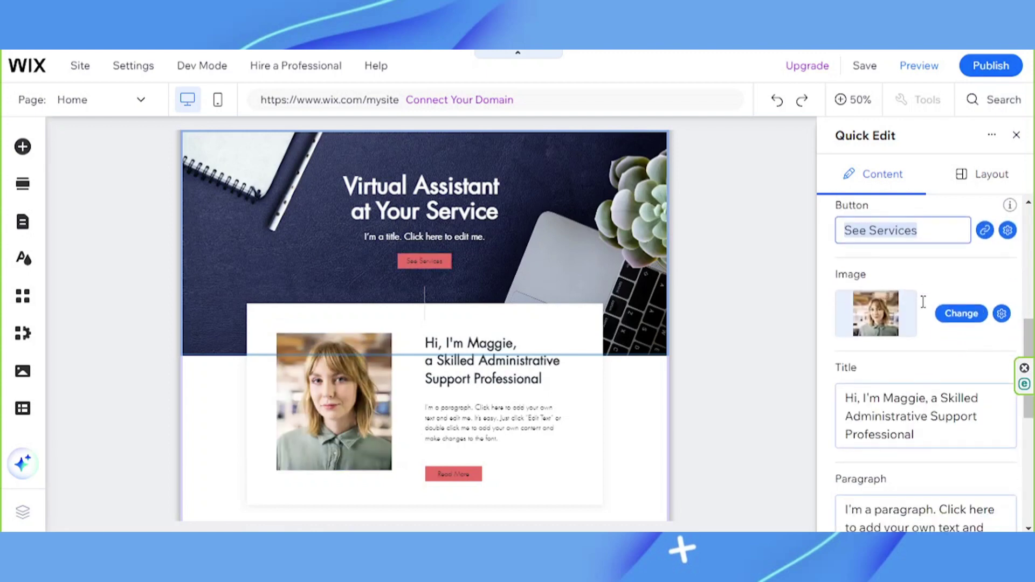
scroll(924, 305, "down", 2)
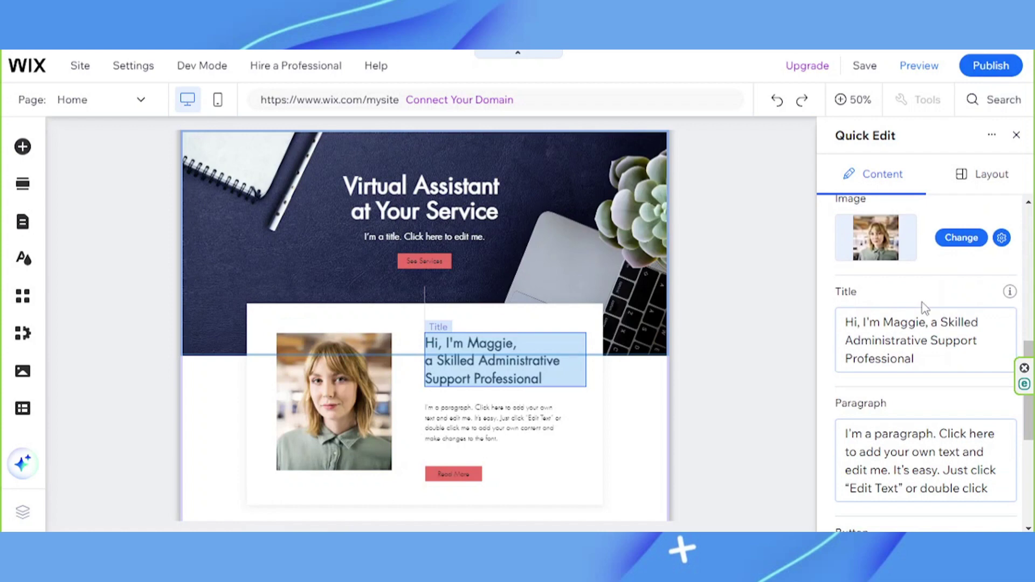
scroll(923, 305, "down", 5)
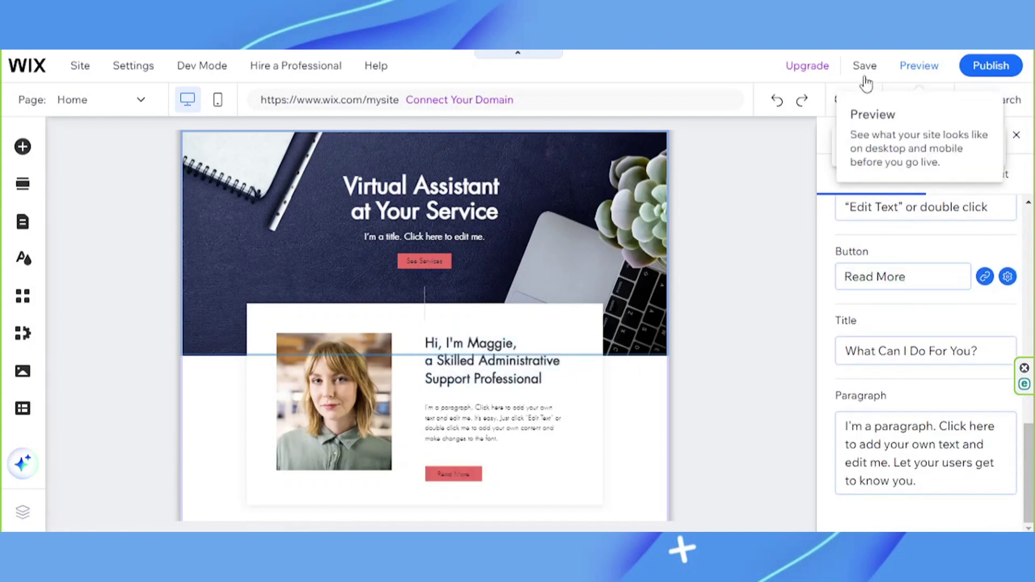
mouse_move(875, 78)
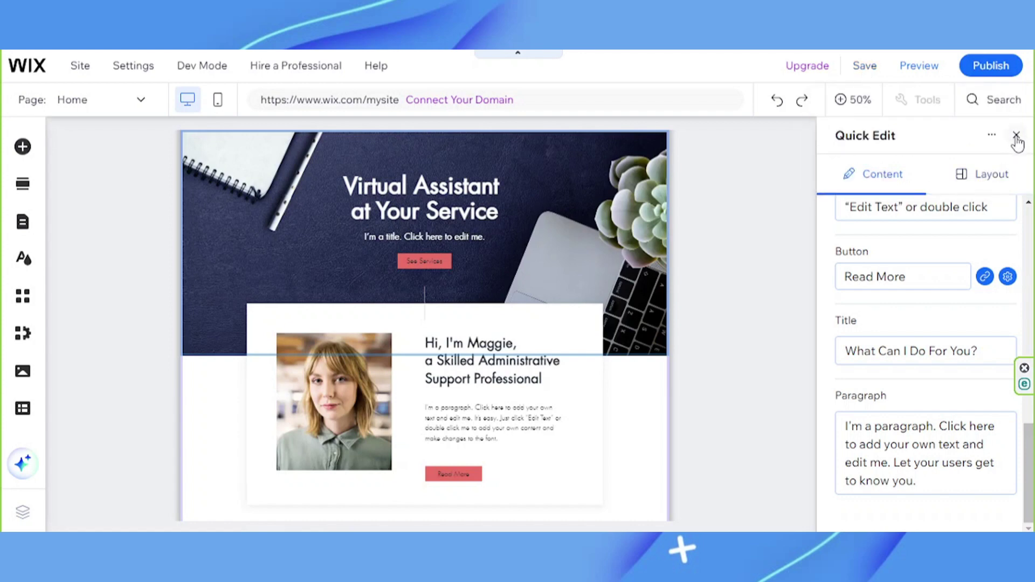
Close Quick Edit and select the 'Virtual Assistant at Your Service' heading on the canvas
left_click(1016, 136)
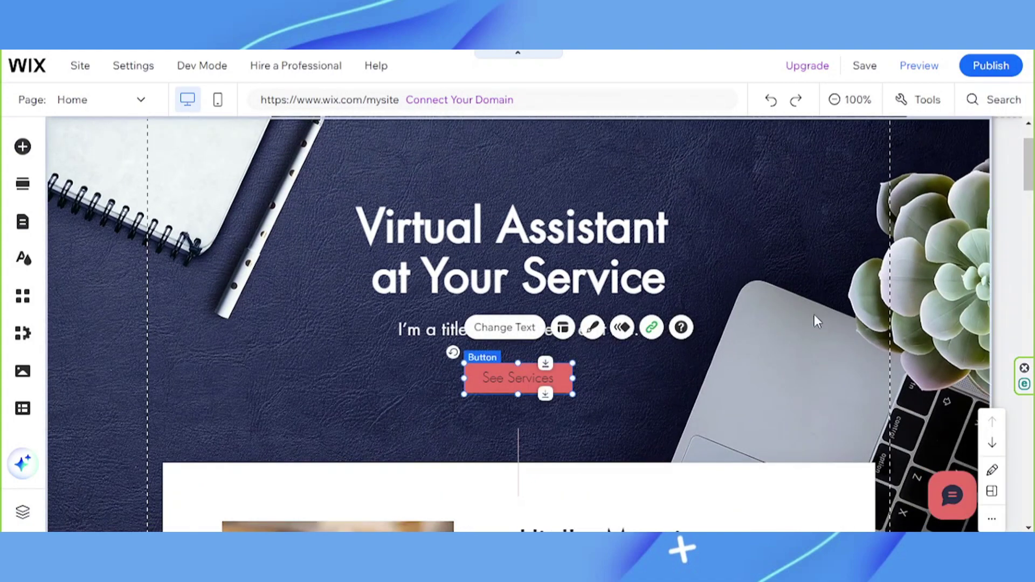
left_click(619, 272)
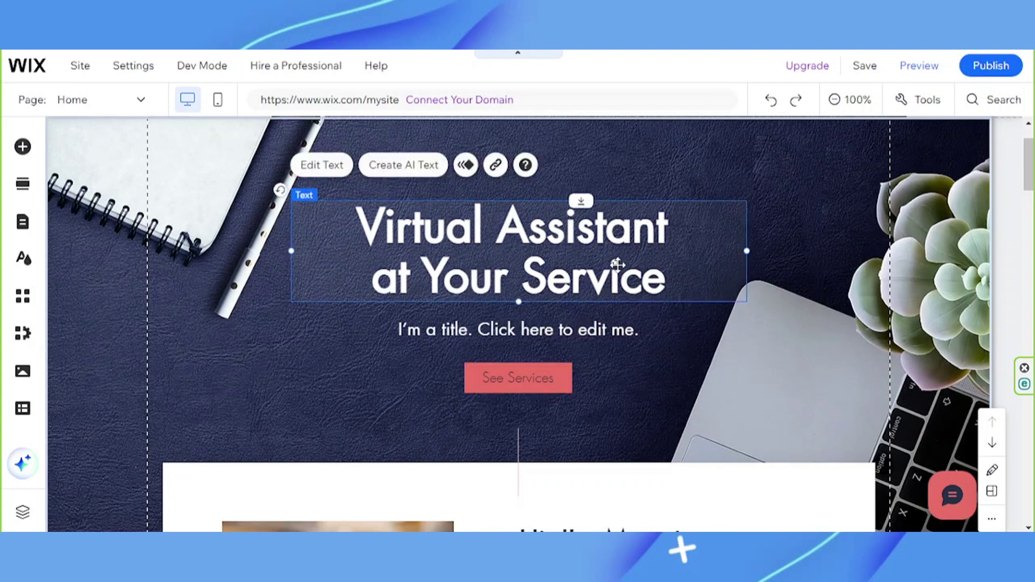
Turn on vertical text for the heading in Text Settings, then switch it back off
left_click(322, 165)
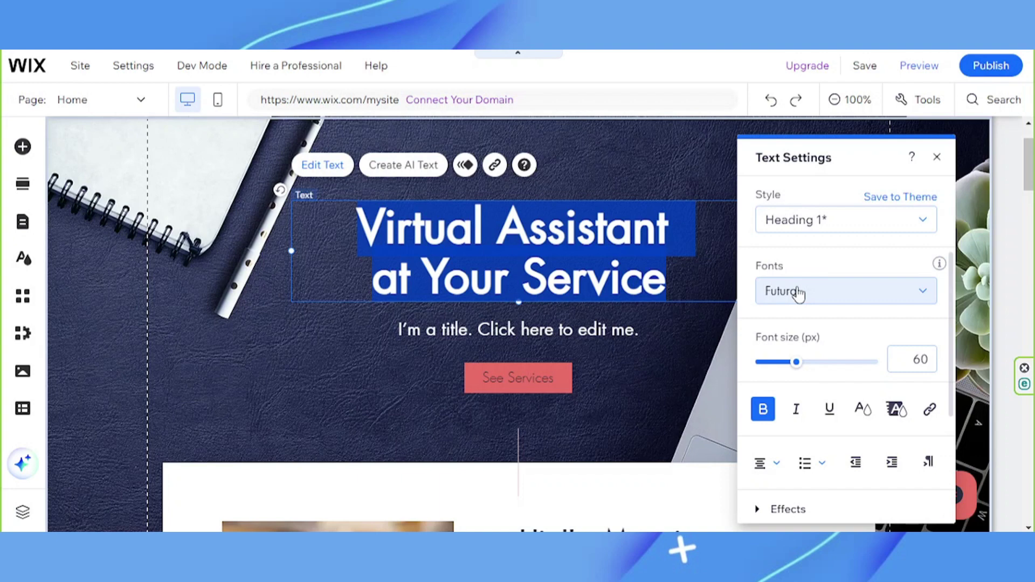
scroll(793, 293, "down", 2)
scroll(774, 340, "down", 2)
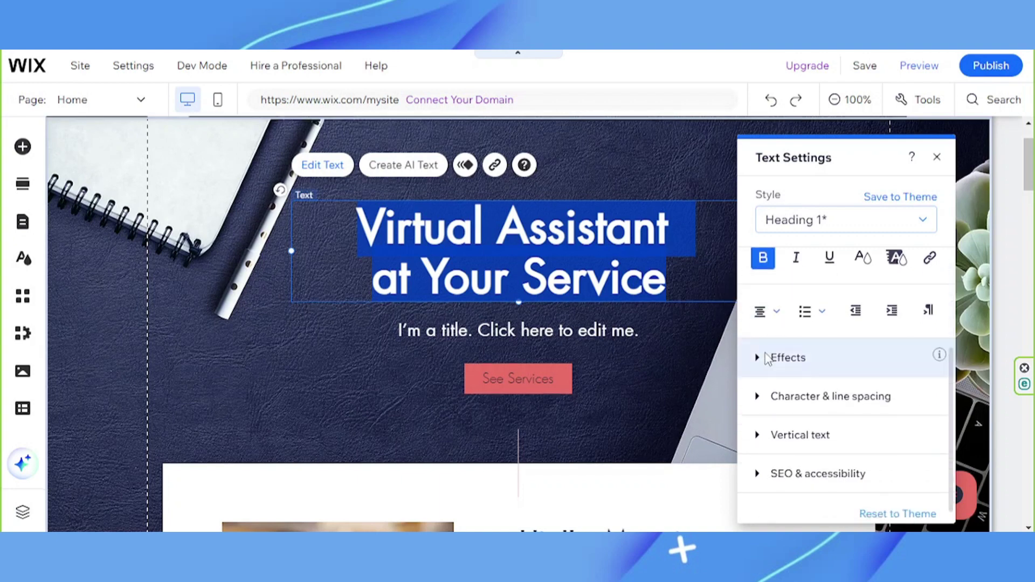
left_click(765, 350)
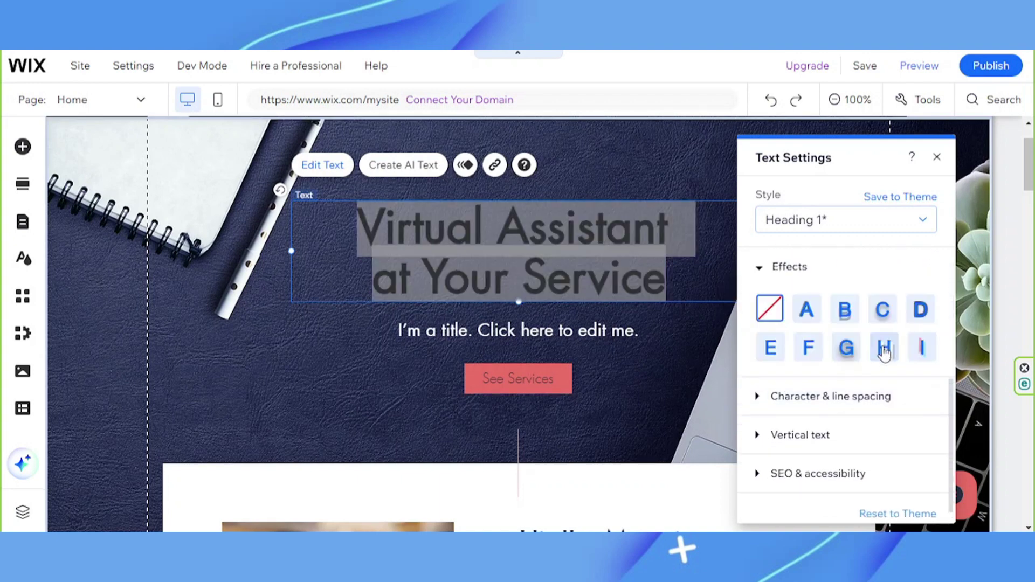
left_click(757, 398)
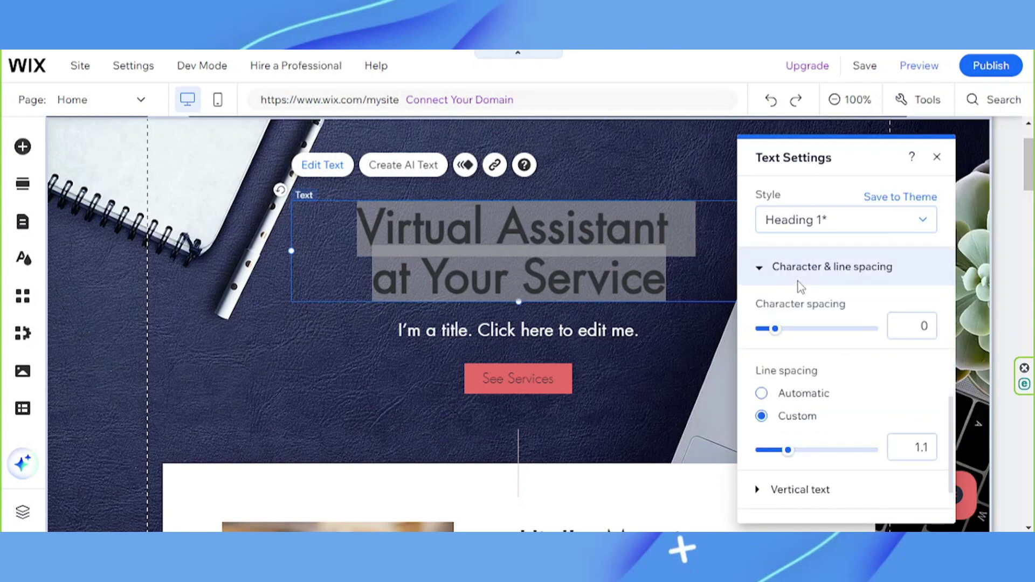
scroll(879, 382, "down", 2)
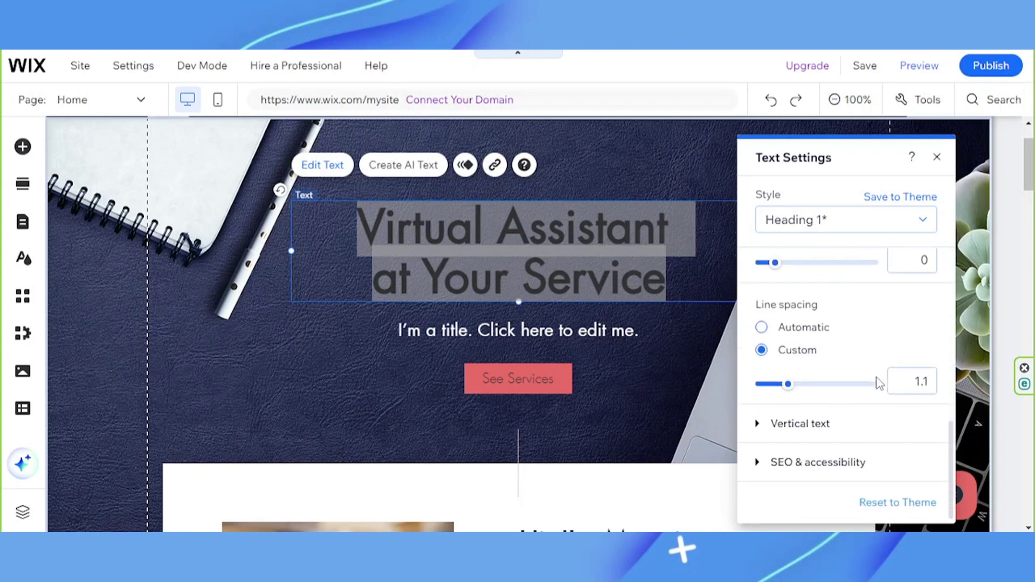
left_click(776, 425)
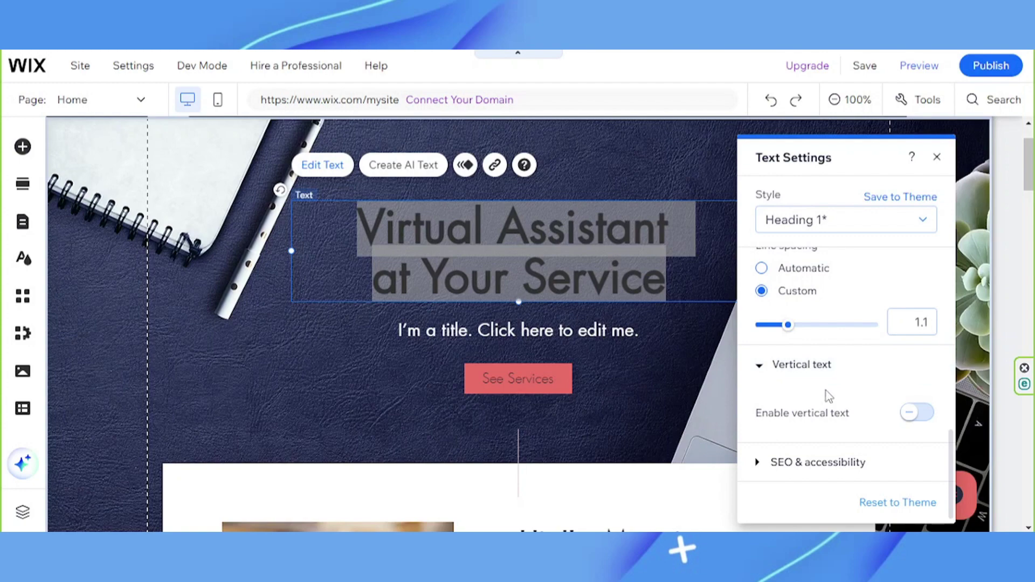
left_click(928, 414)
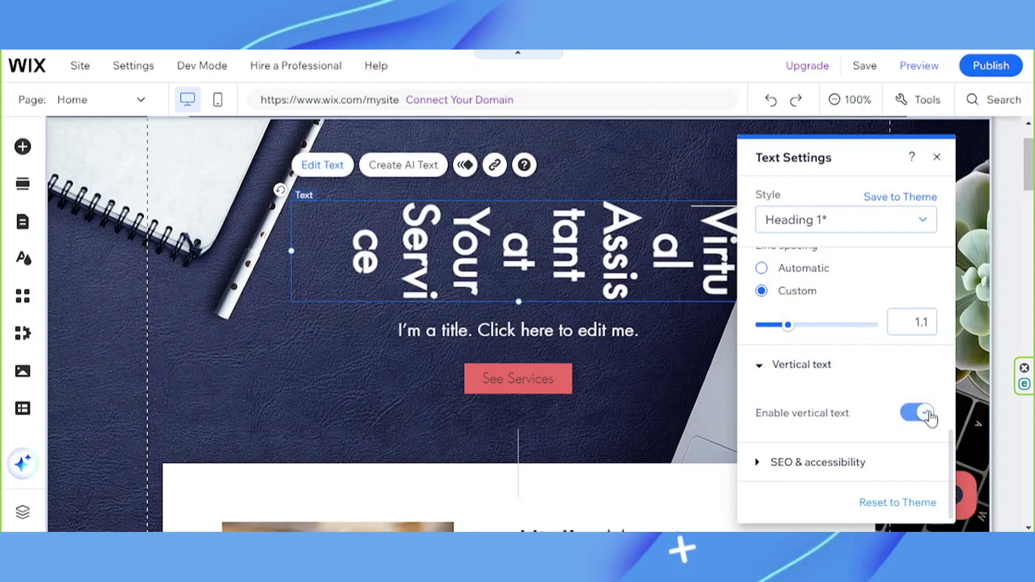
left_click(928, 414)
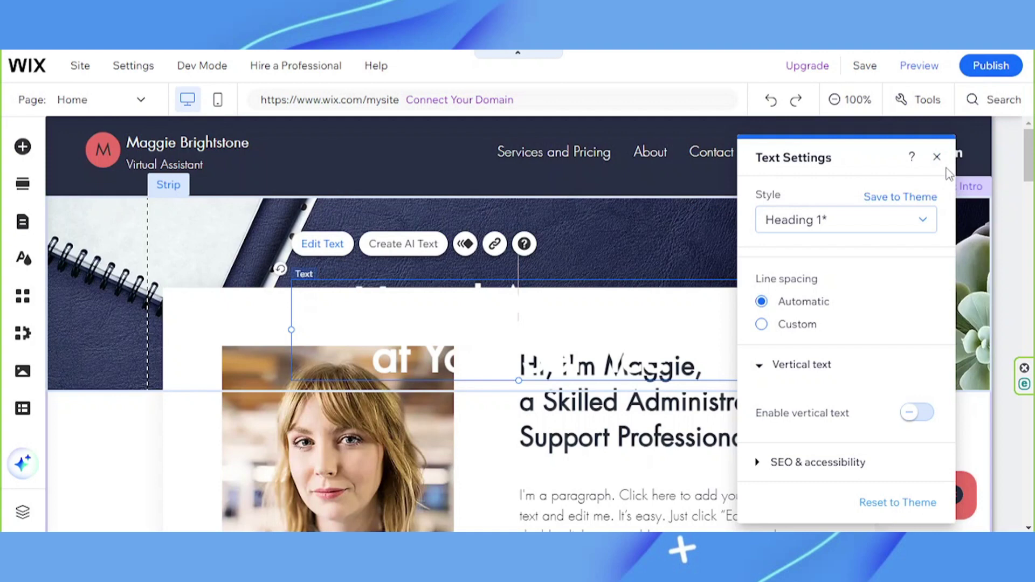
Close Text Settings and undo the last two changes to restore the horizontal heading
left_click(936, 157)
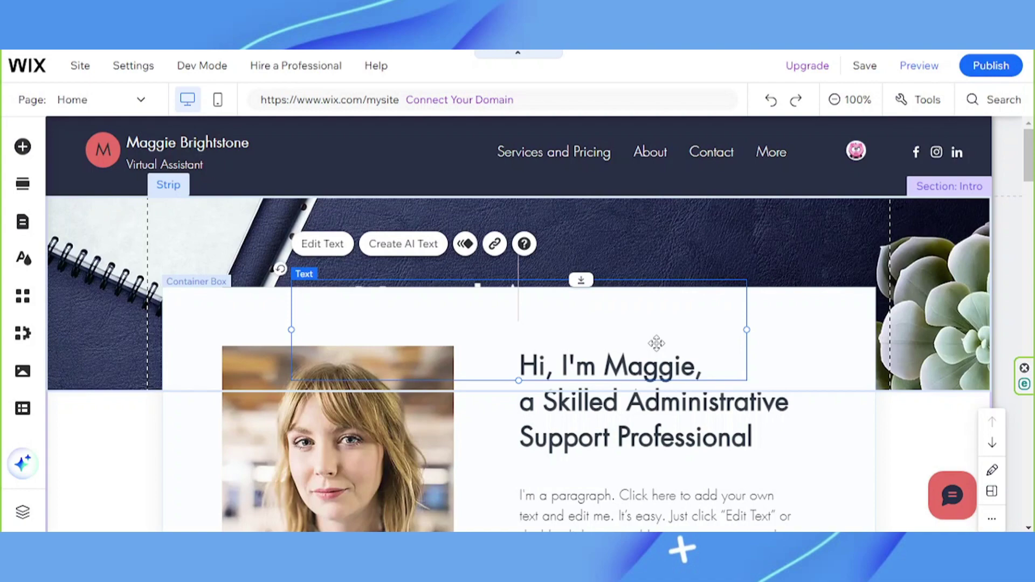
key("ctrl+z")
key("ctrl+z")
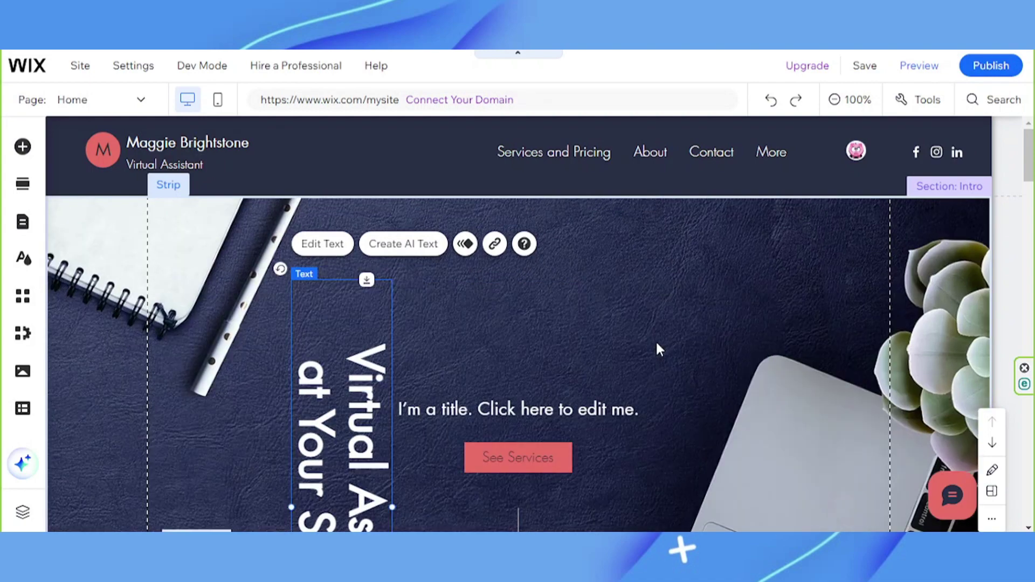
key("ctrl+z")
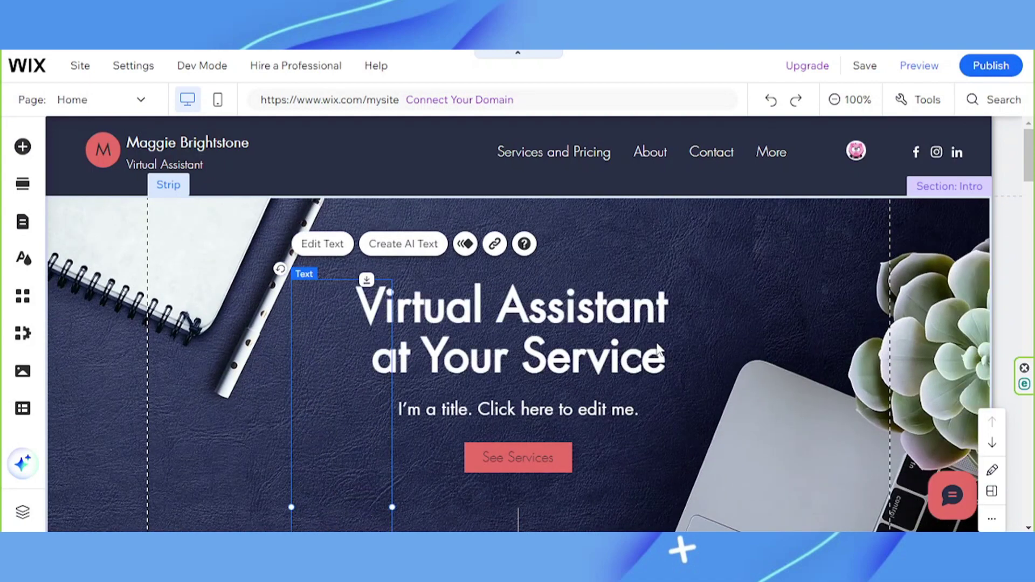
Select the subtitle, hero strip, heading and See Services button in turn
left_click(705, 411)
scroll(705, 412, "down", 3)
scroll(705, 411, "up", 3)
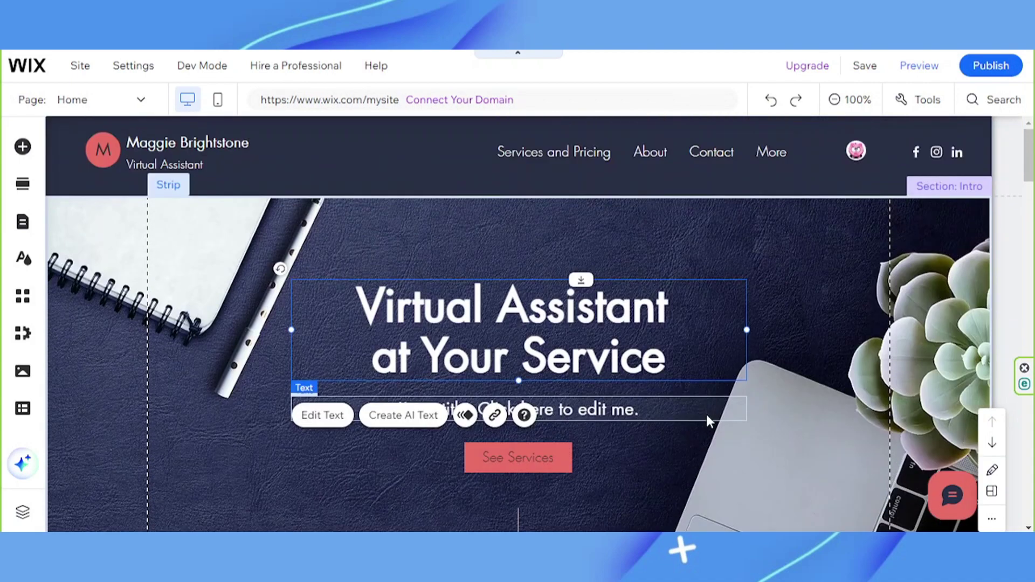
left_click(823, 395)
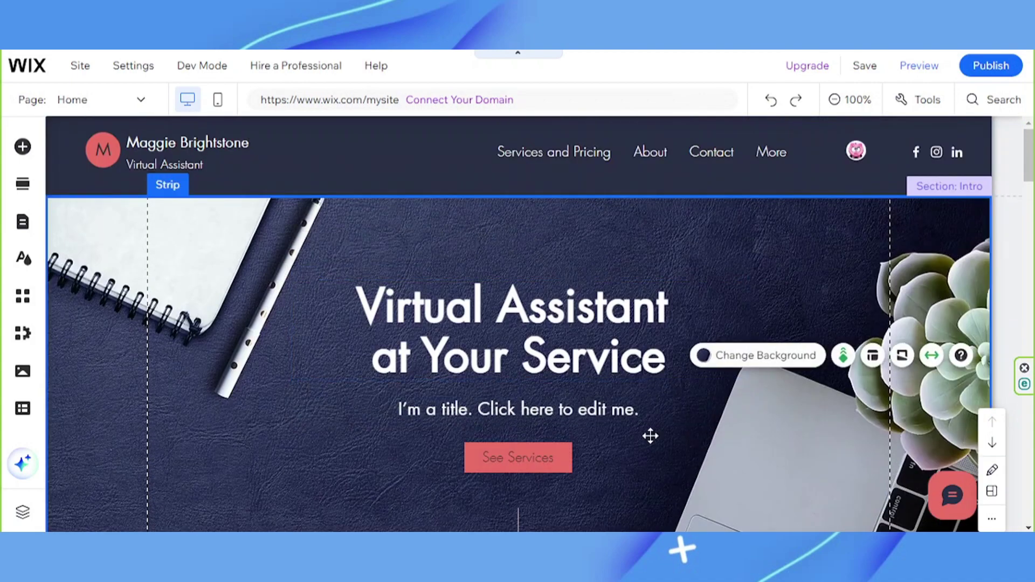
left_click(580, 331)
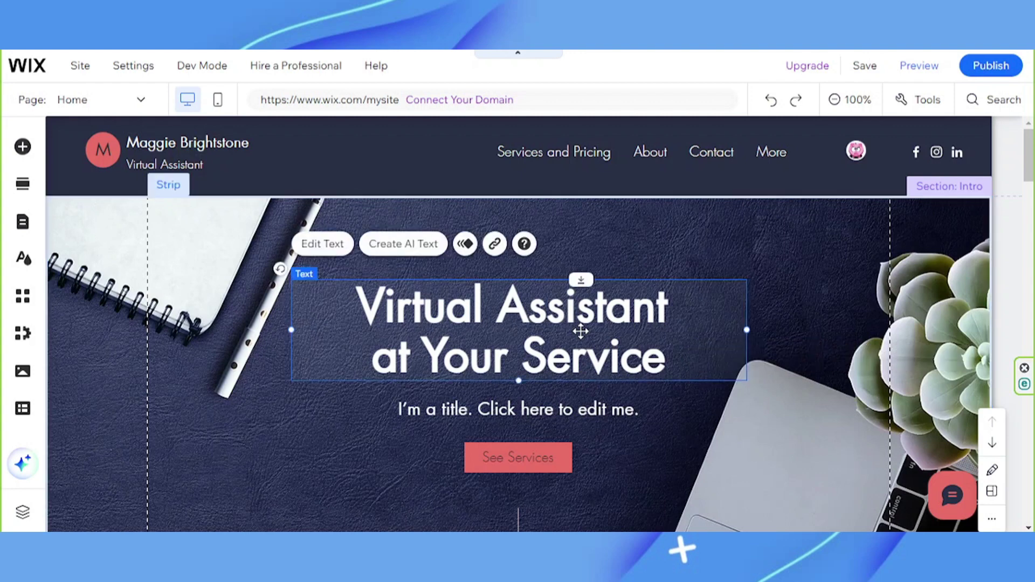
left_click(567, 455)
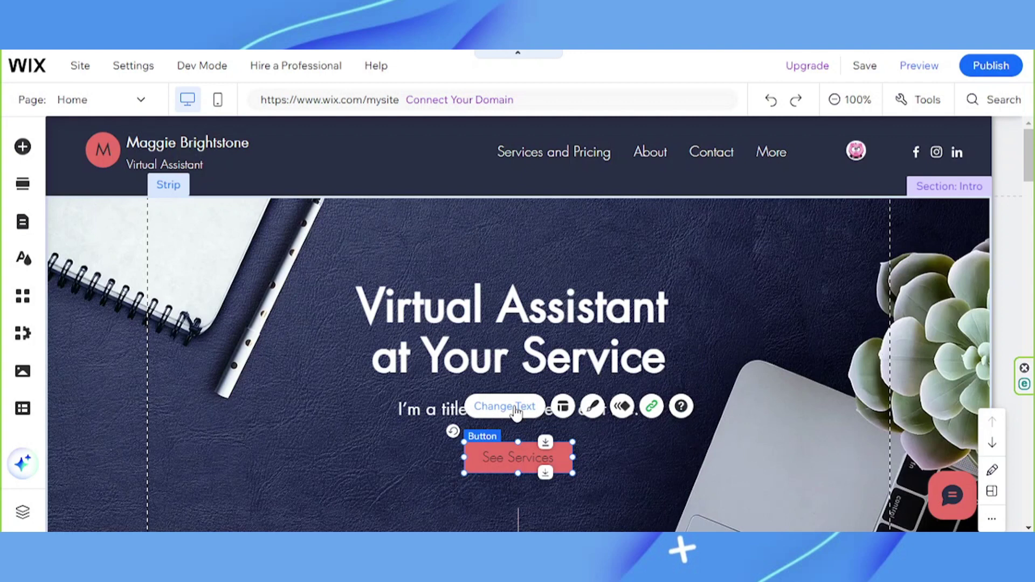
Browse the See Services button's layout and design styles, then bring up its animation choices
left_click(563, 408)
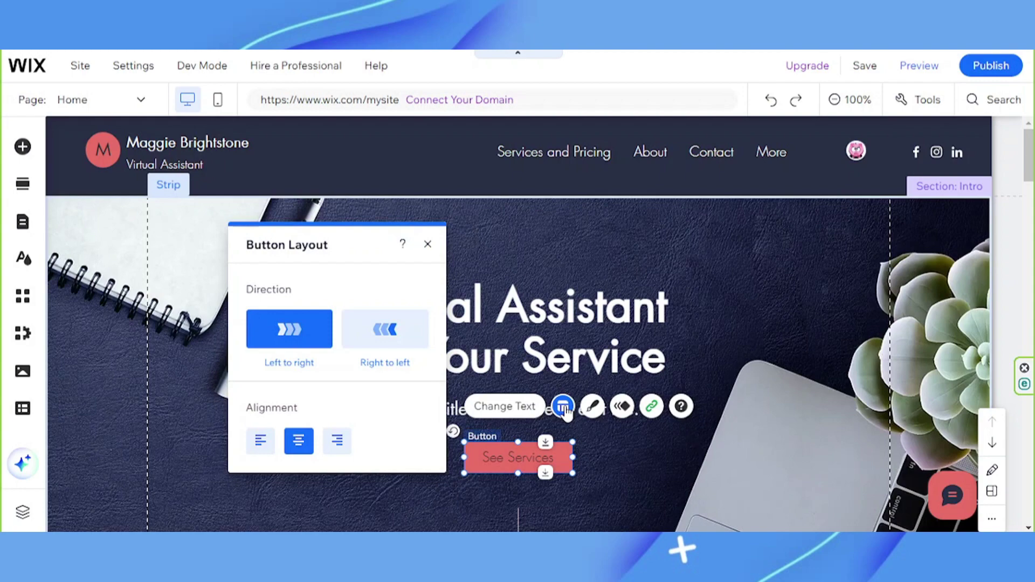
left_click(596, 409)
left_click(596, 409)
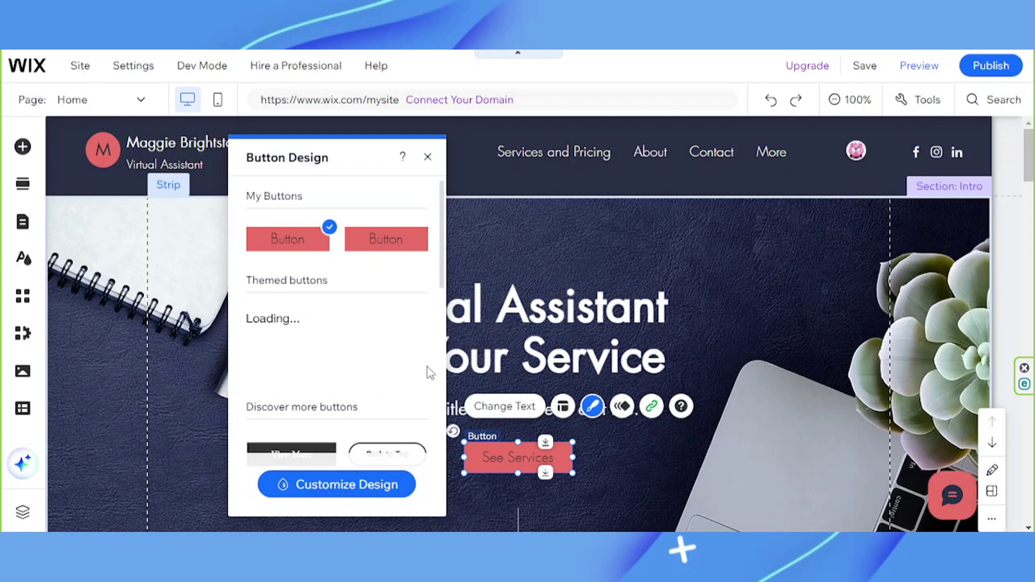
scroll(428, 372, "down", 2)
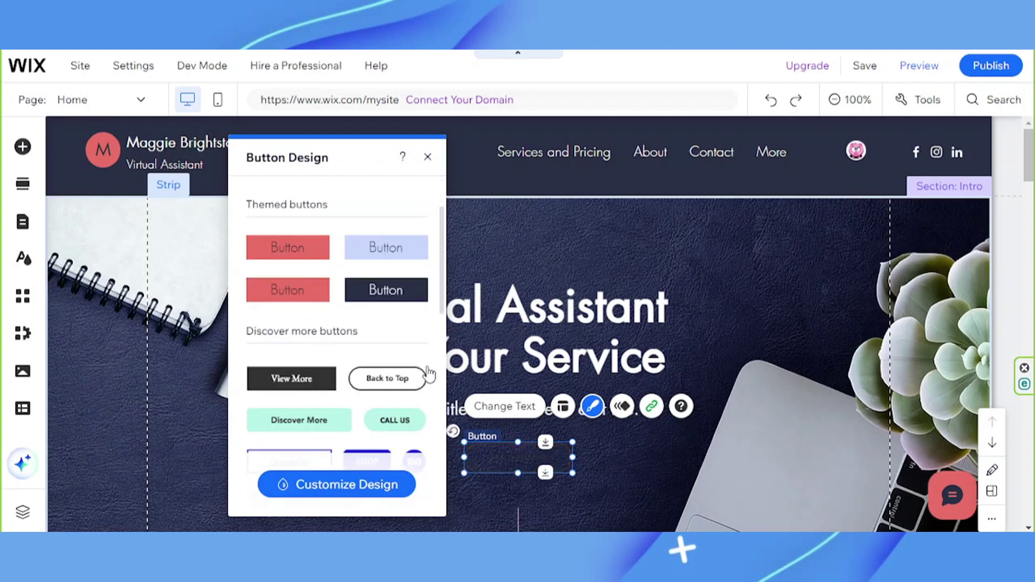
scroll(428, 372, "down", 5)
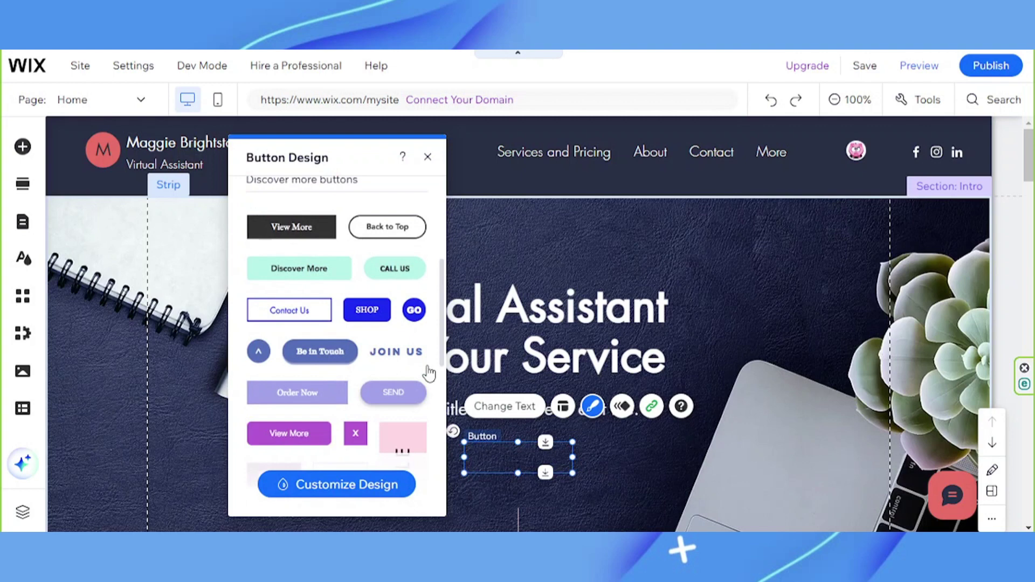
scroll(428, 372, "down", 5)
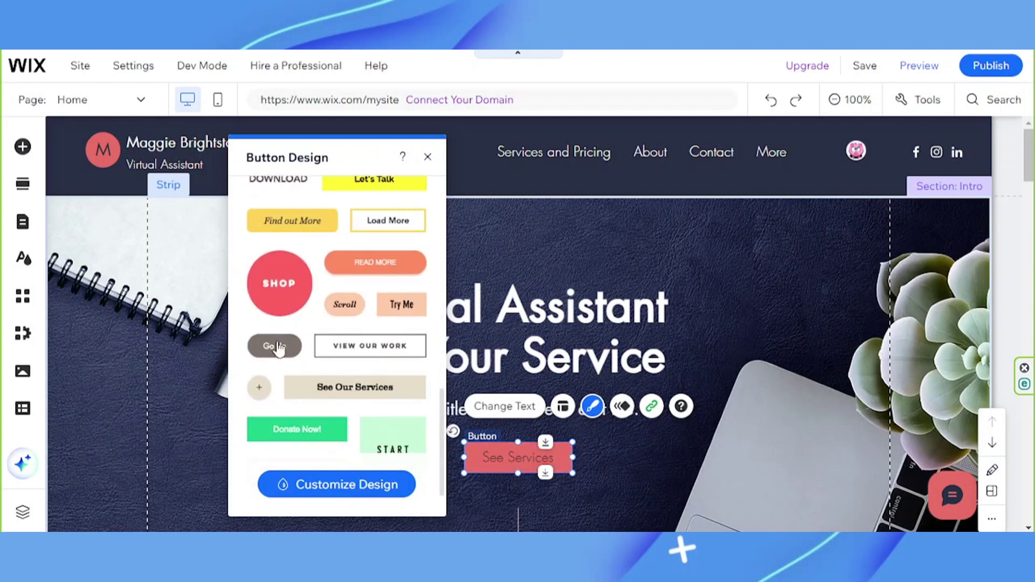
scroll(323, 355, "down", 1)
left_click(388, 375)
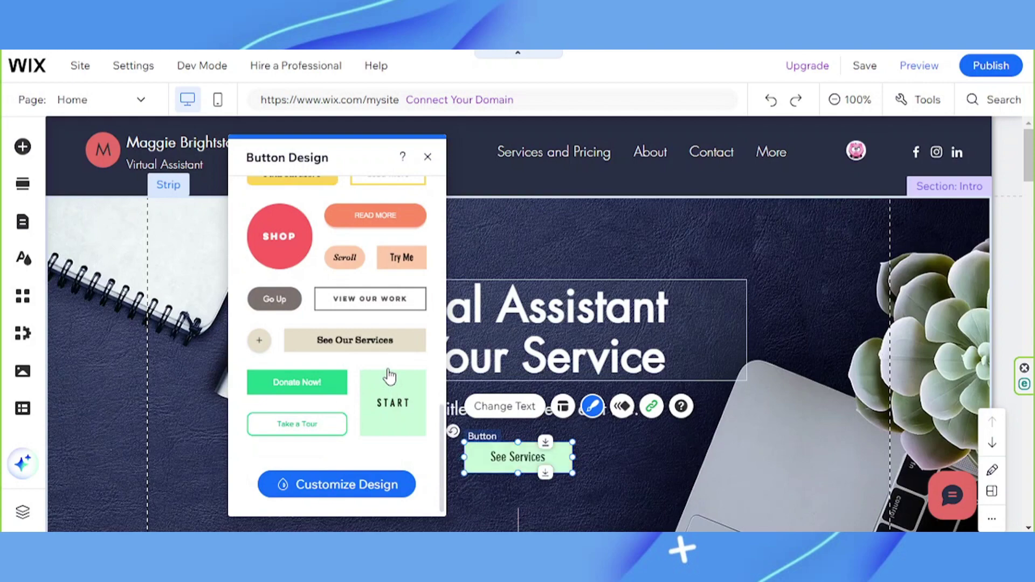
left_click(622, 407)
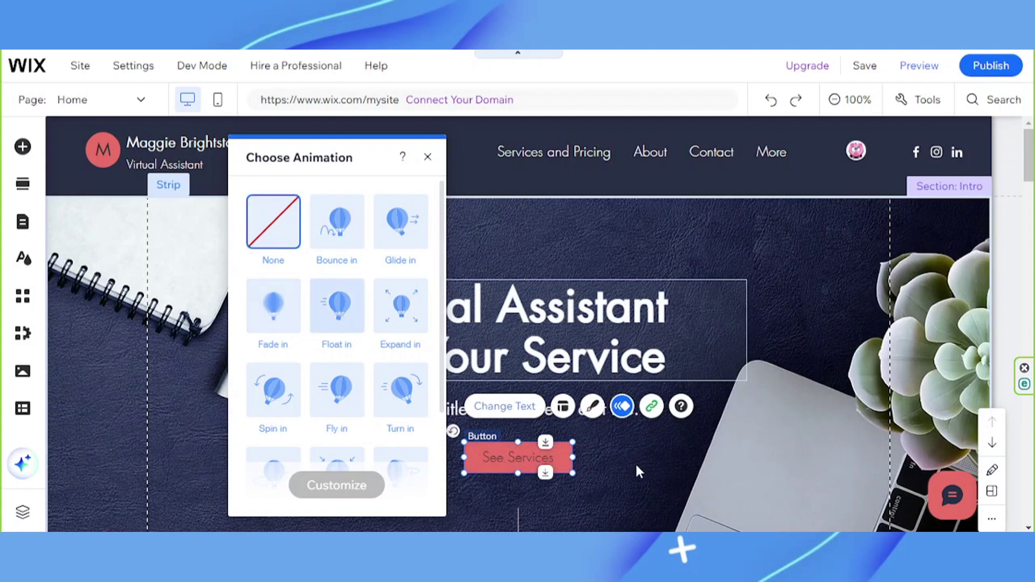
Check the See Services link as Web address then Page, closing without changes
left_click(651, 409)
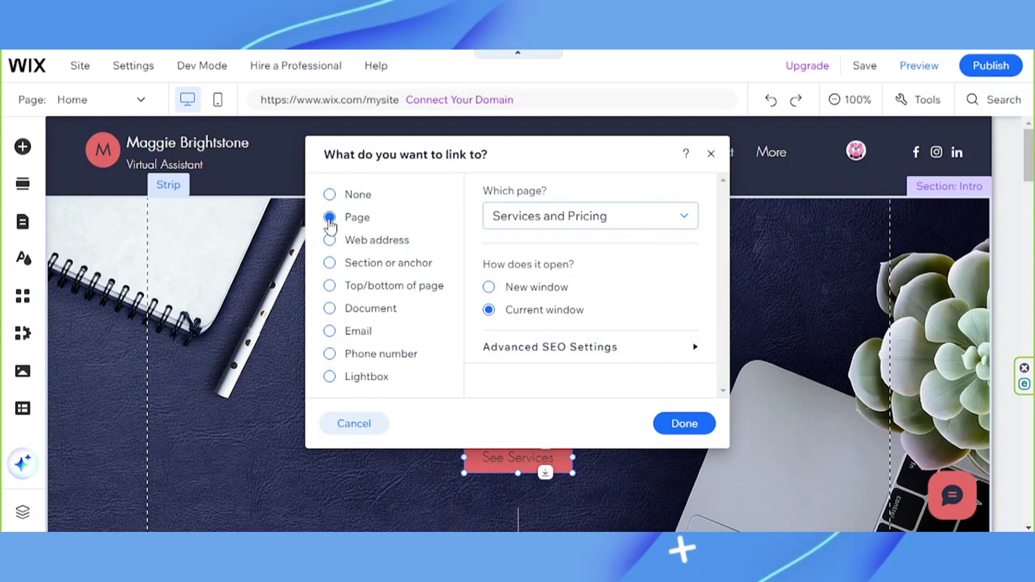
left_click(330, 240)
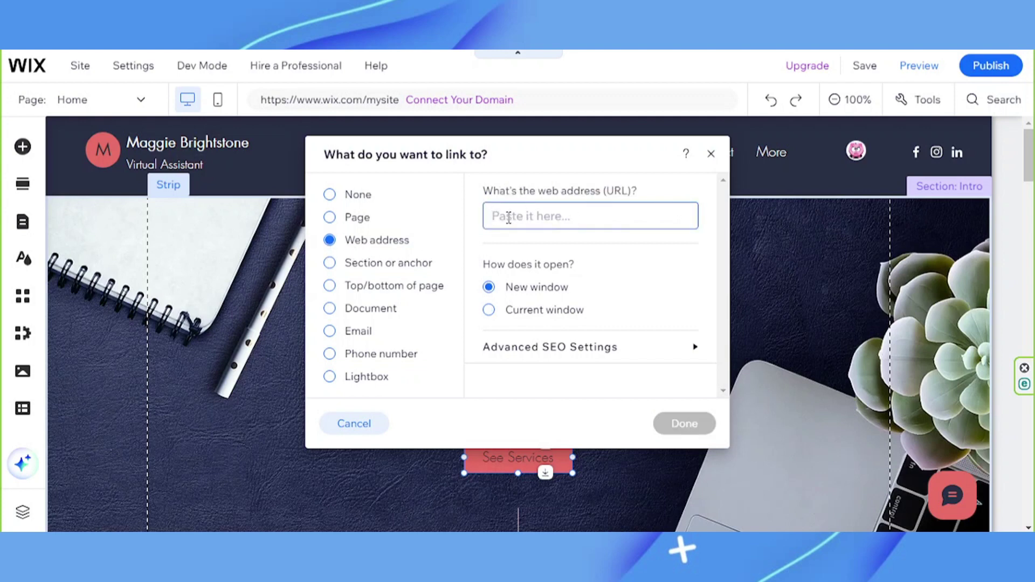
left_click(353, 219)
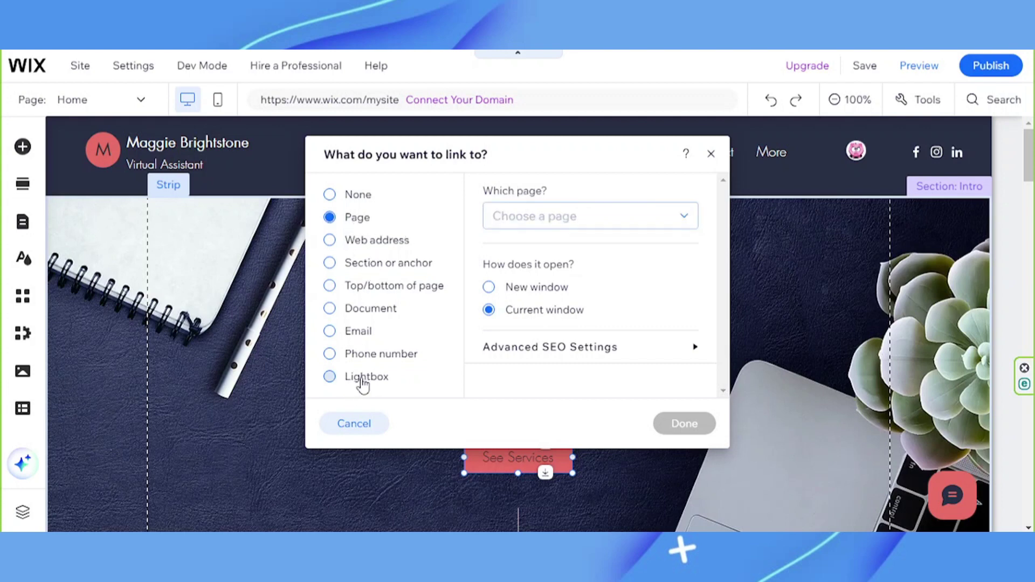
left_click(710, 155)
left_click(860, 75)
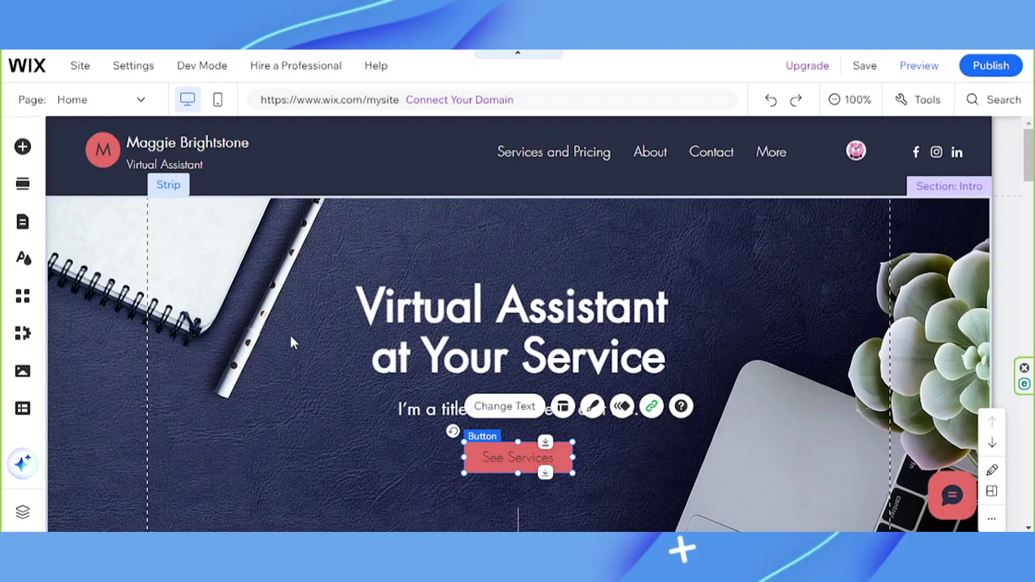
Browse the Image and Button categories in the Add Elements panel
left_click(22, 158)
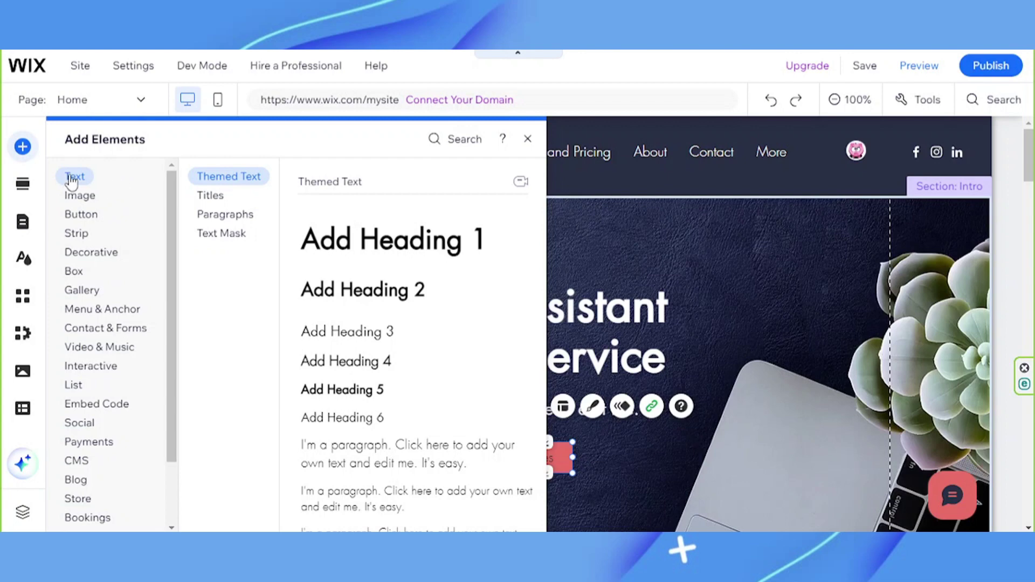
left_click(74, 204)
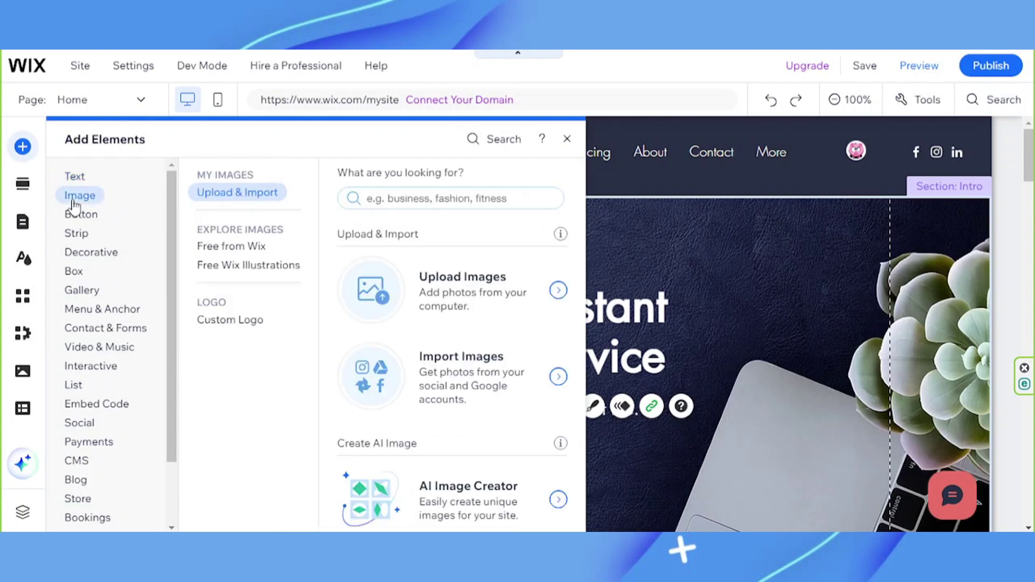
left_click(86, 220)
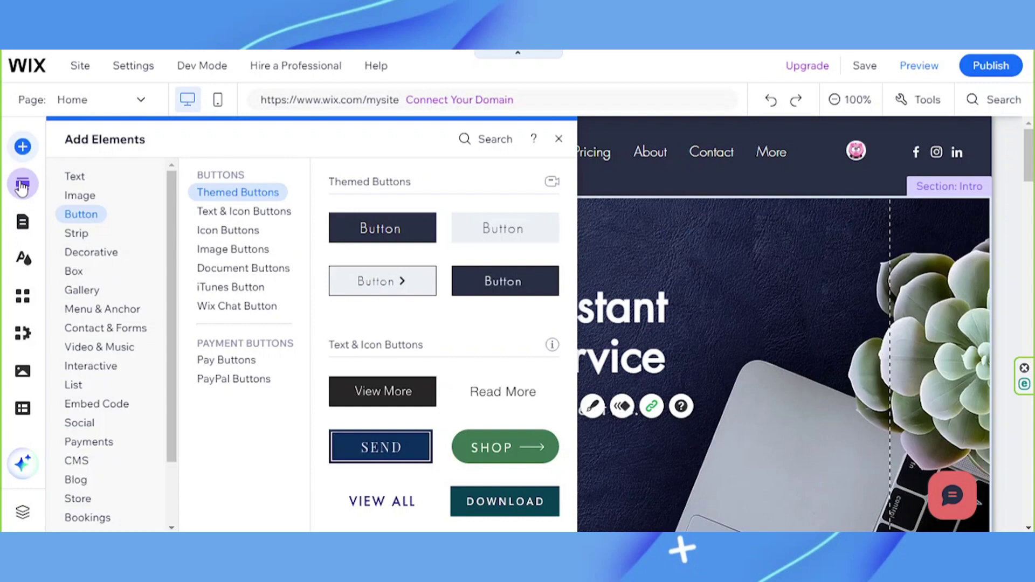
Scroll through the Welcome section templates such as Grow Your Vision and Empower Growth
left_click(21, 185)
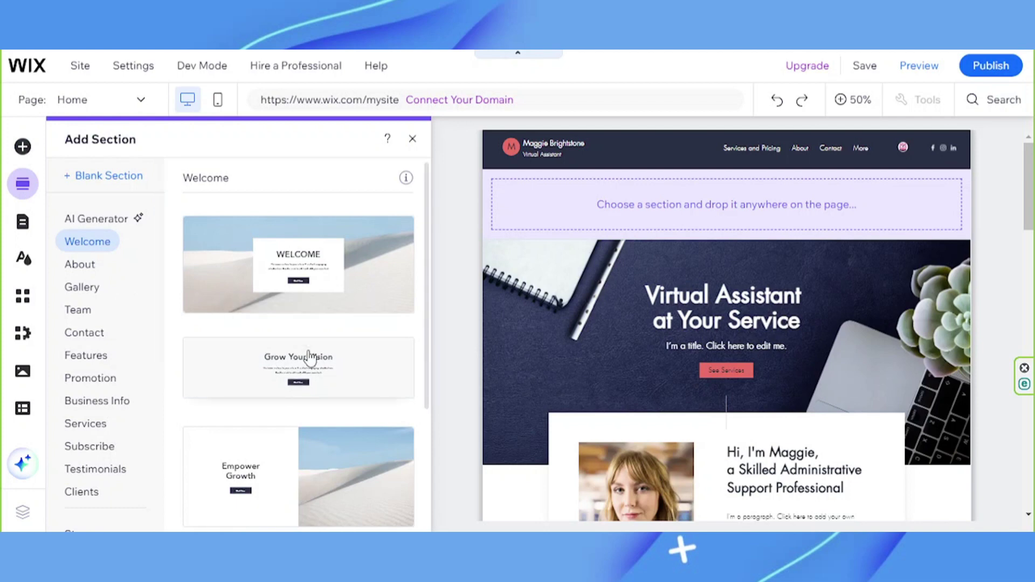
scroll(310, 357, "down", 3)
scroll(309, 350, "up", 4)
scroll(221, 374, "down", 1)
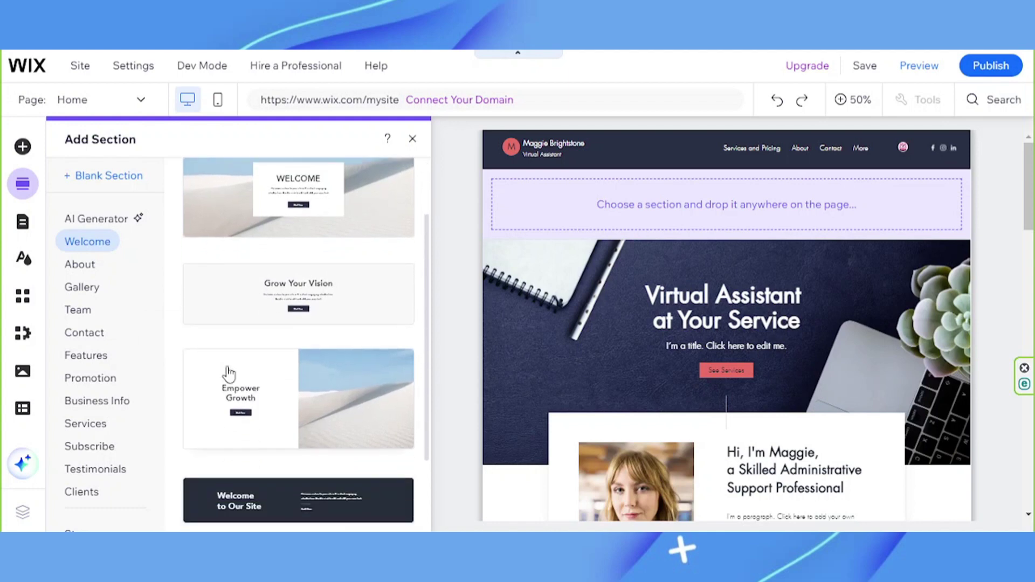
Drop the Empower Growth template onto the home page and select its image and text columns
left_click_drag(220, 376, 408, 380)
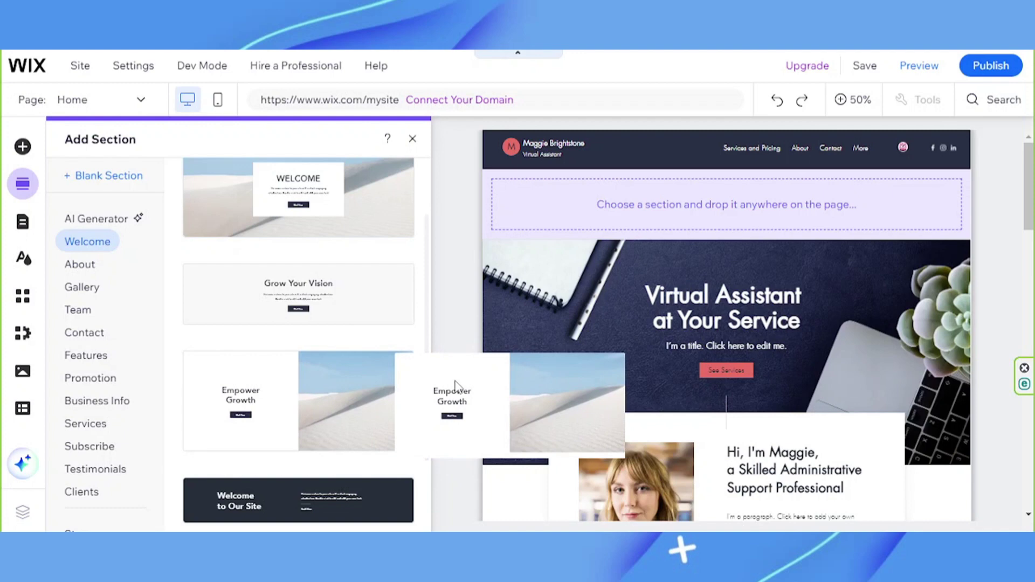
left_click_drag(455, 385, 551, 326)
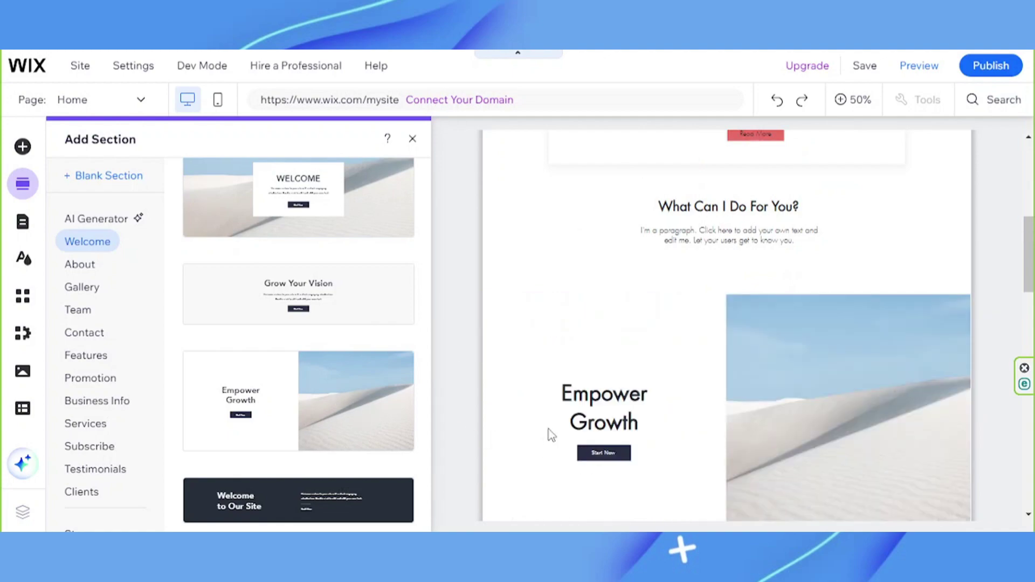
key("Escape")
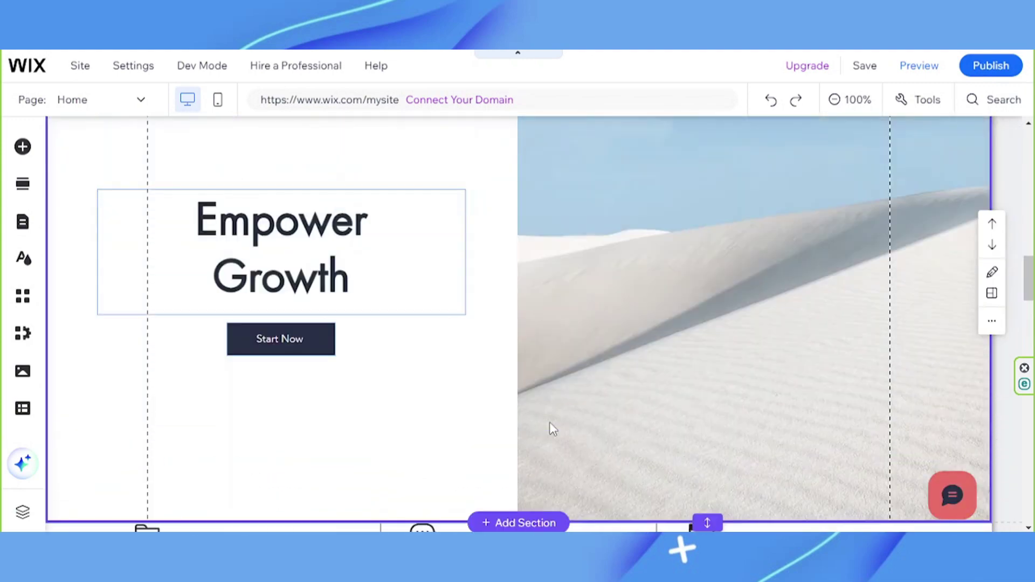
left_click(549, 422)
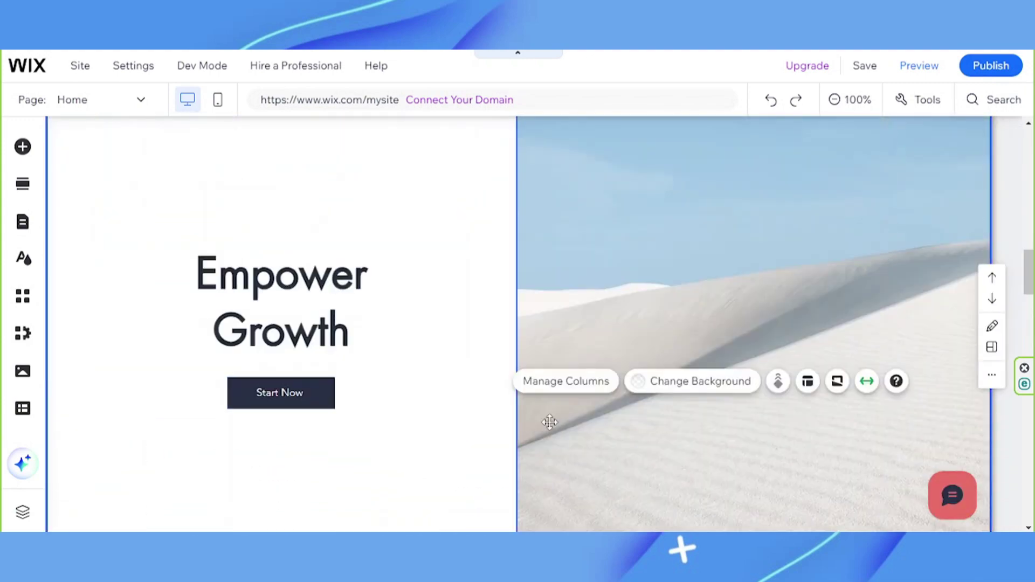
left_click(428, 444)
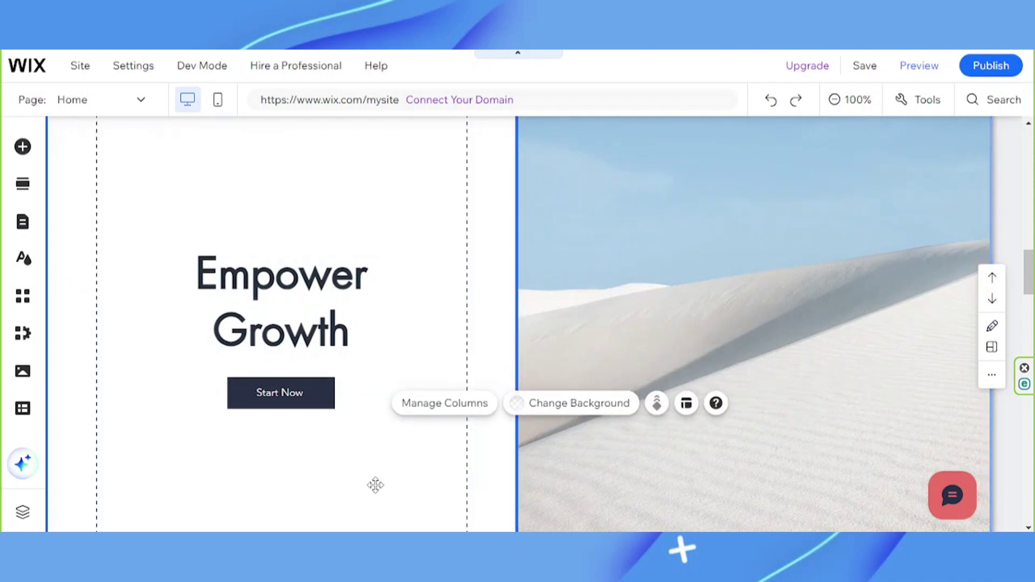
Delete the Empower Growth text column, then return to the top of the home page
key("Delete")
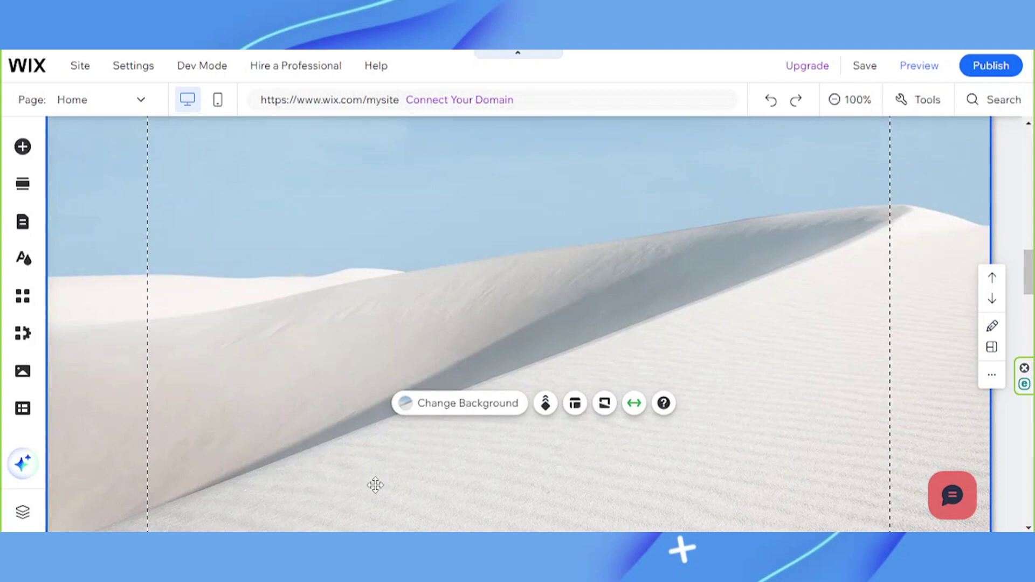
scroll(709, 388, "up", 10)
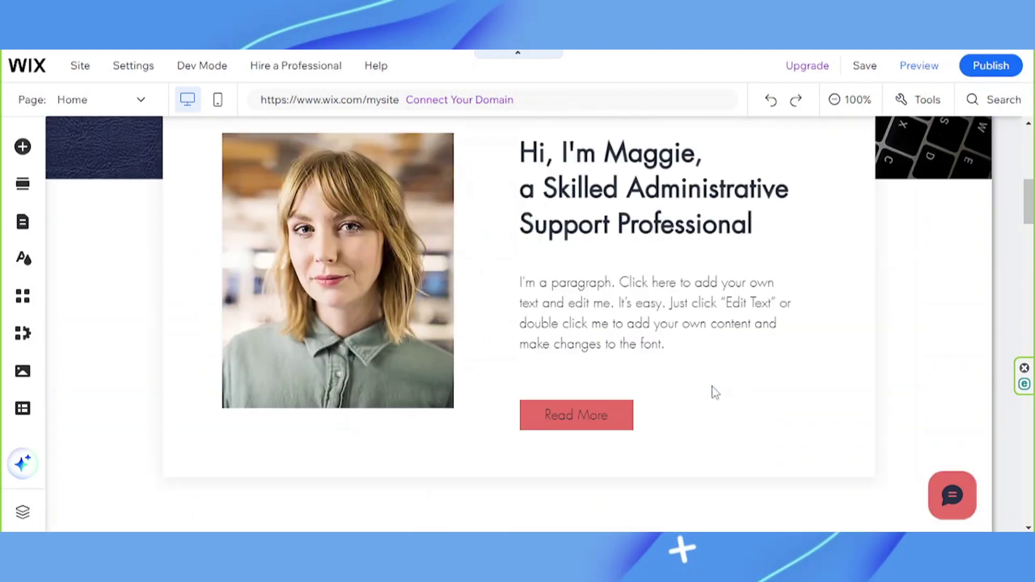
scroll(714, 392, "down", 7)
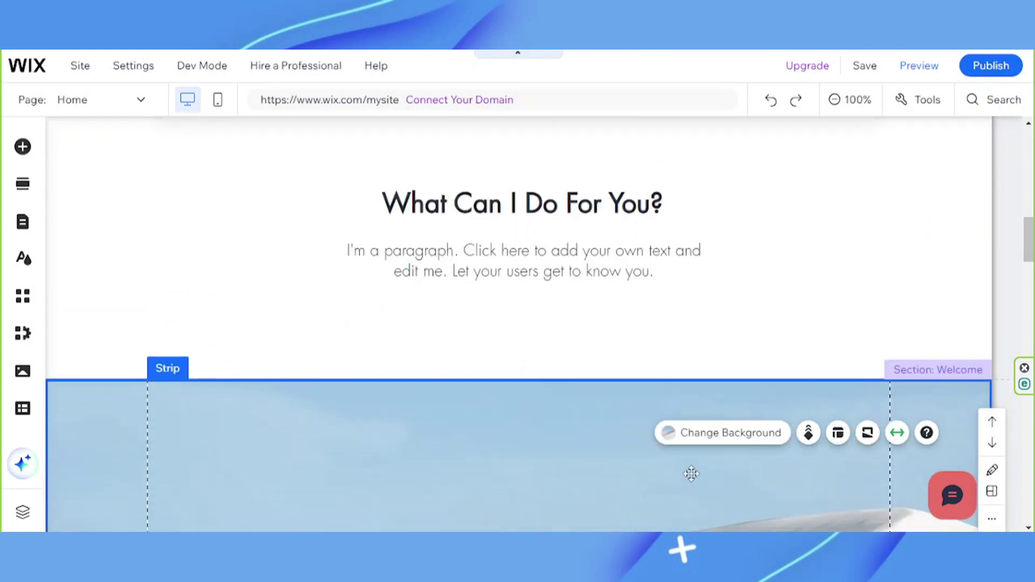
scroll(691, 474, "down", 10)
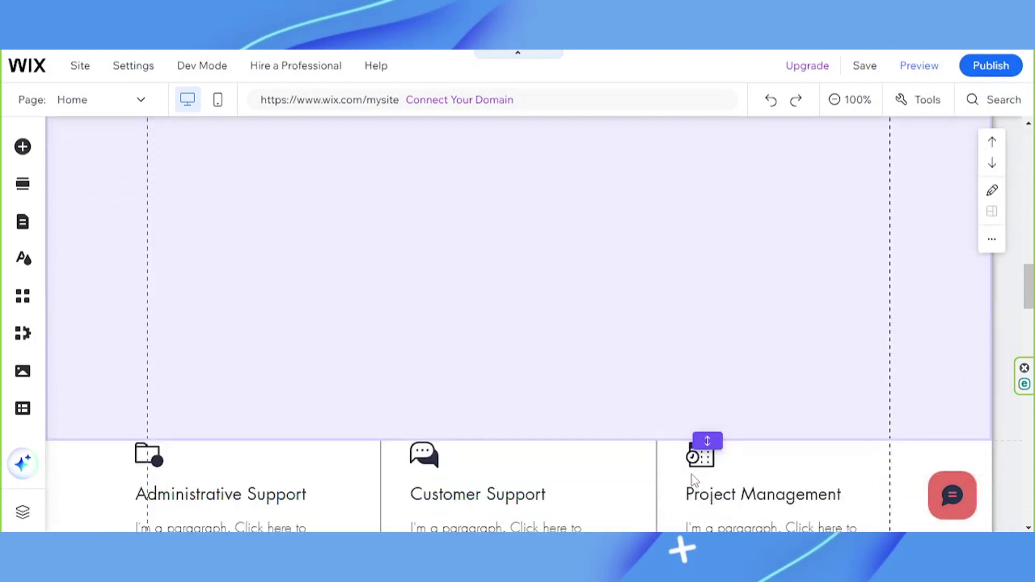
scroll(694, 480, "up", 15)
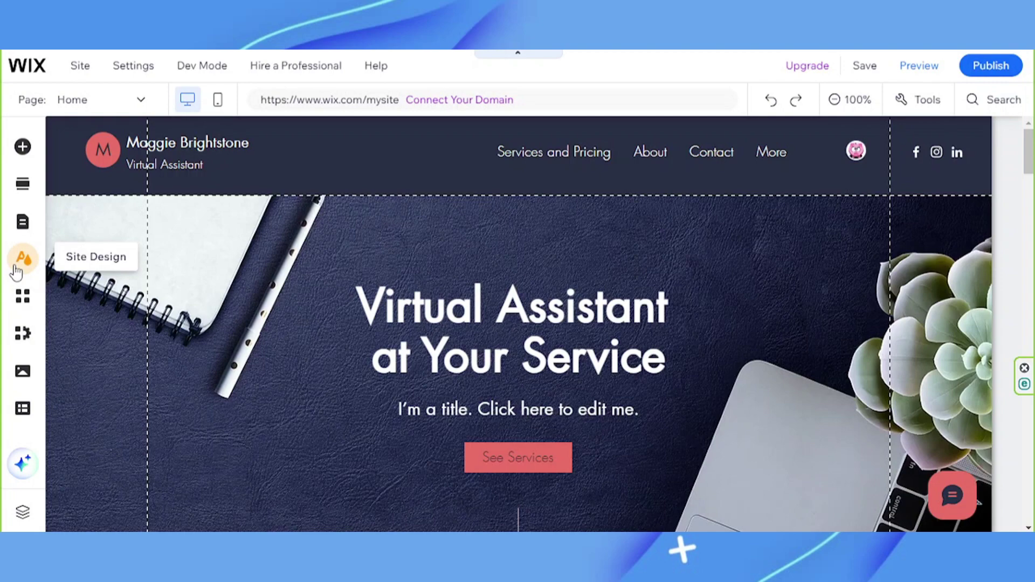
Preview the Energetic and Technical themes, then apply the Contemporary theme to the site
left_click(17, 267)
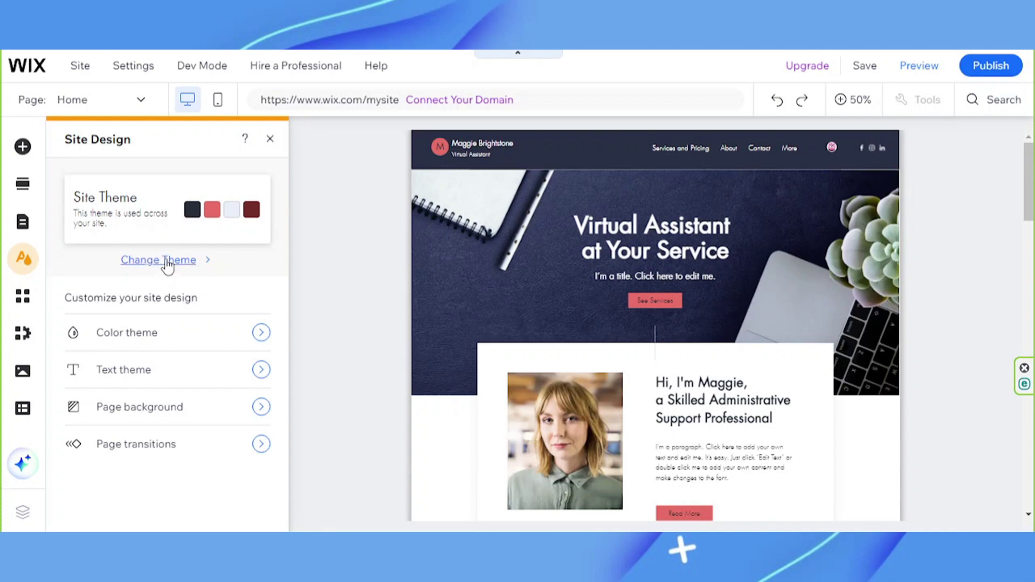
left_click(157, 261)
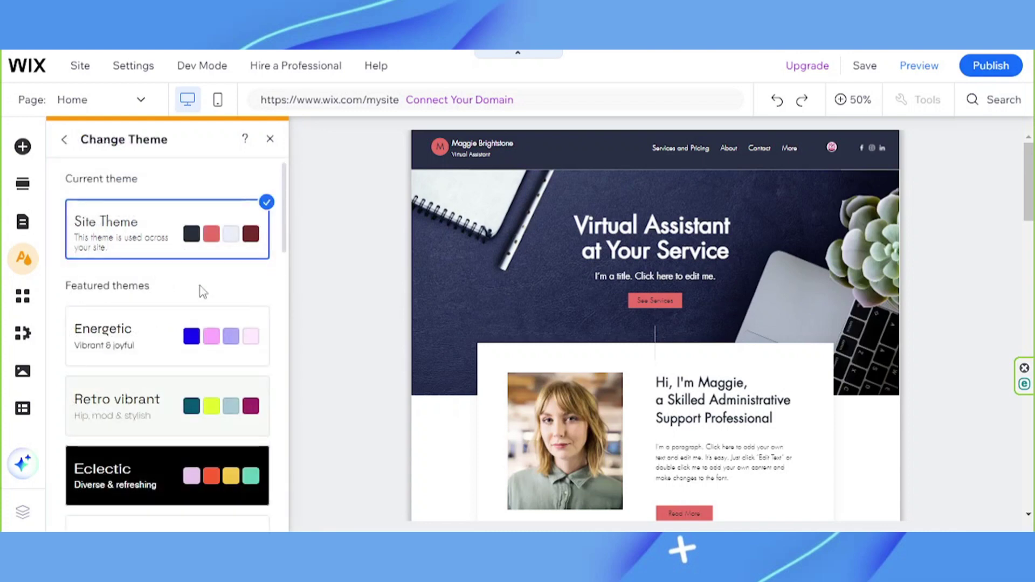
left_click(213, 366)
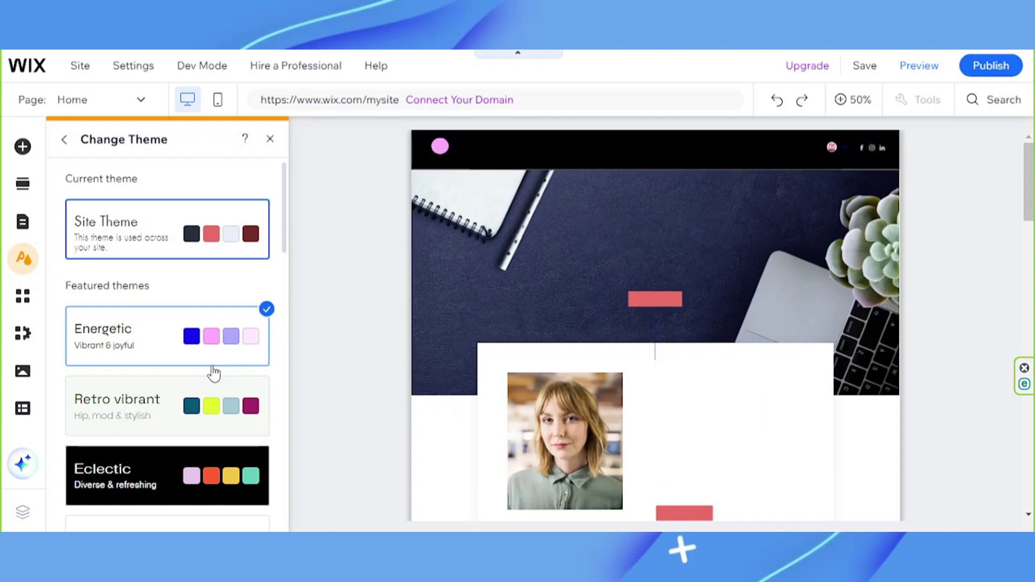
scroll(214, 373, "down", 5)
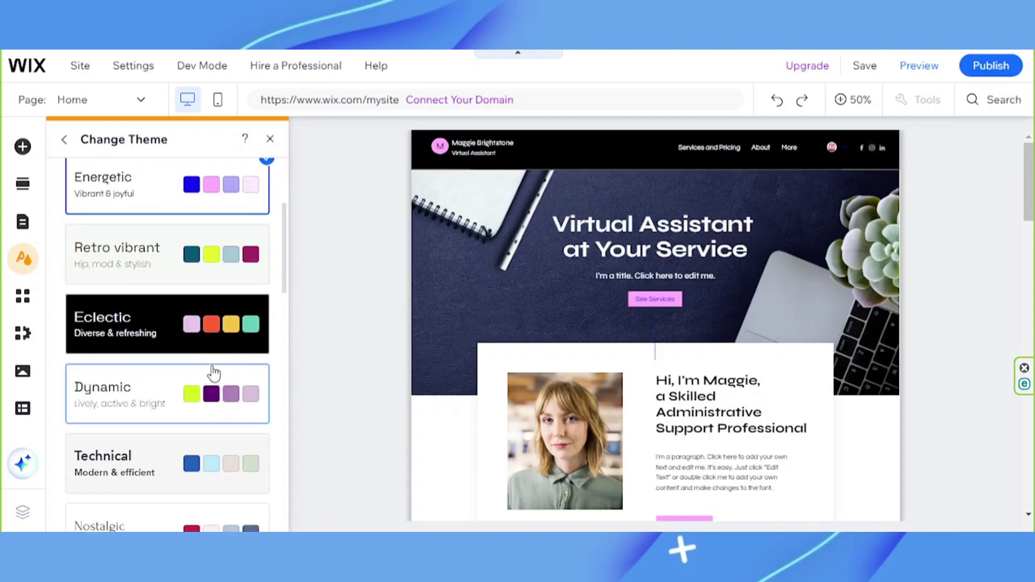
left_click(224, 333)
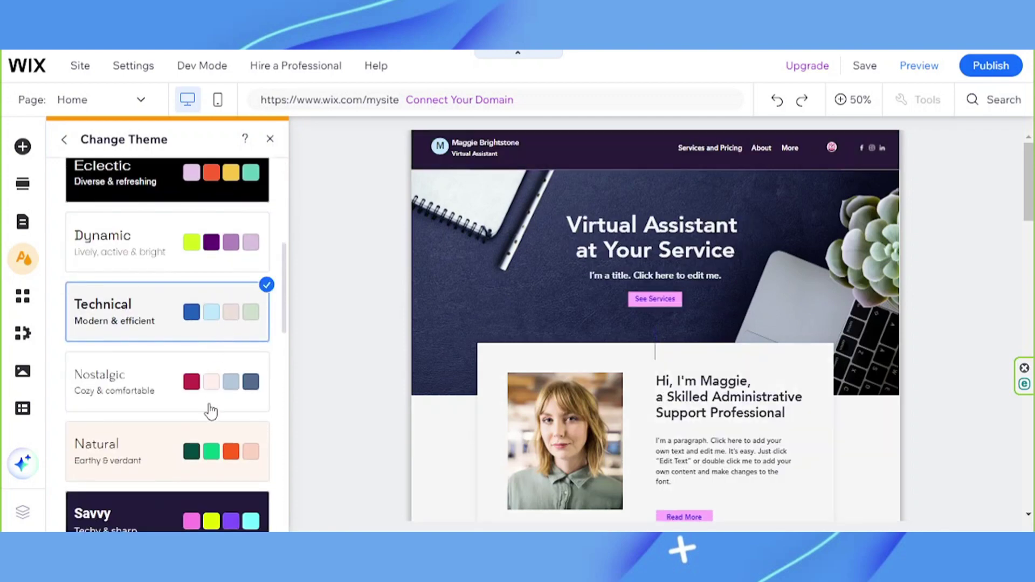
scroll(208, 411, "down", 4)
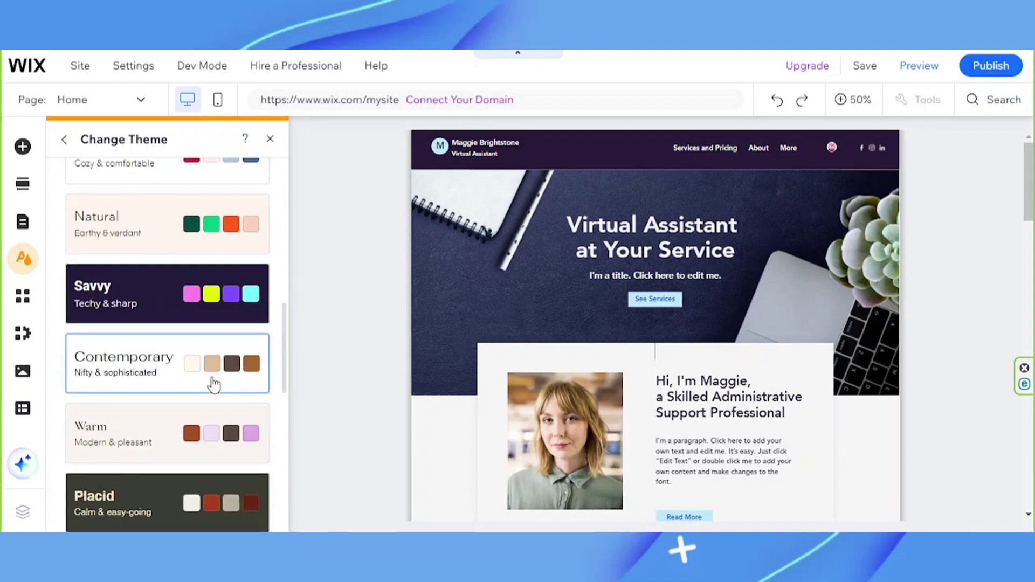
left_click(214, 384)
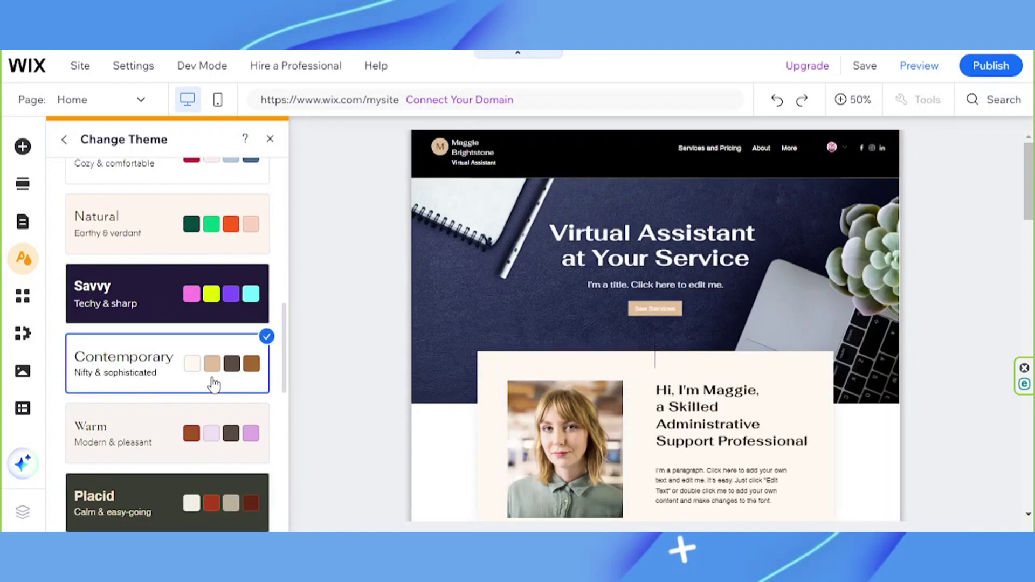
scroll(214, 384, "down", 3)
scroll(214, 384, "up", 10)
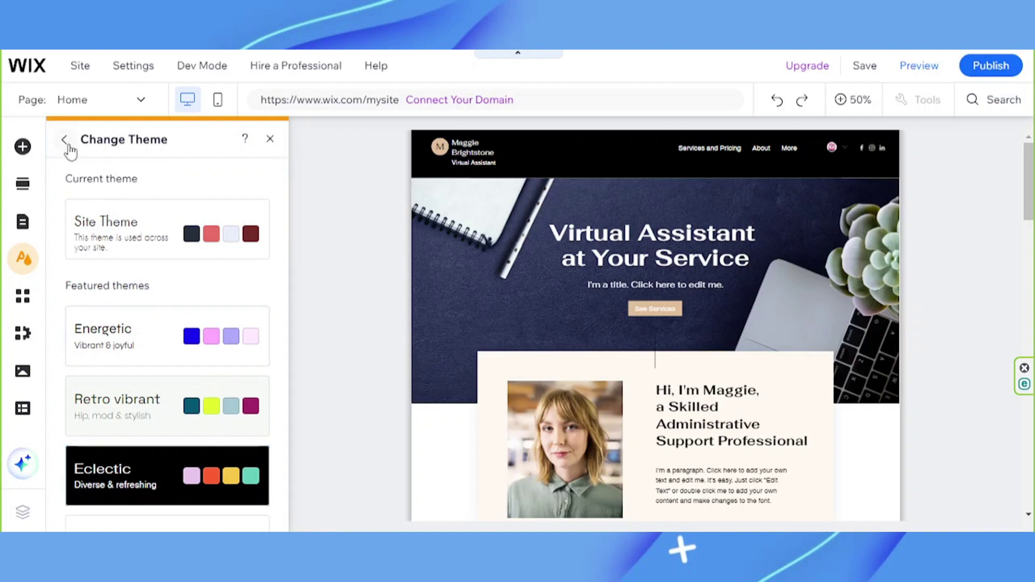
Go back to Site Design and show the Page transitions choices, keeping Out-in
left_click(66, 142)
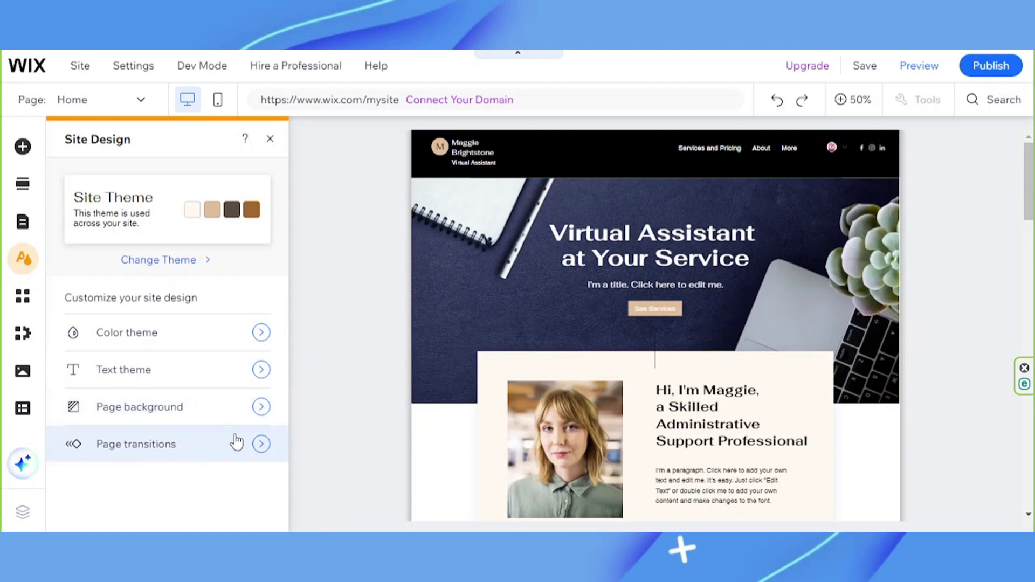
left_click(238, 442)
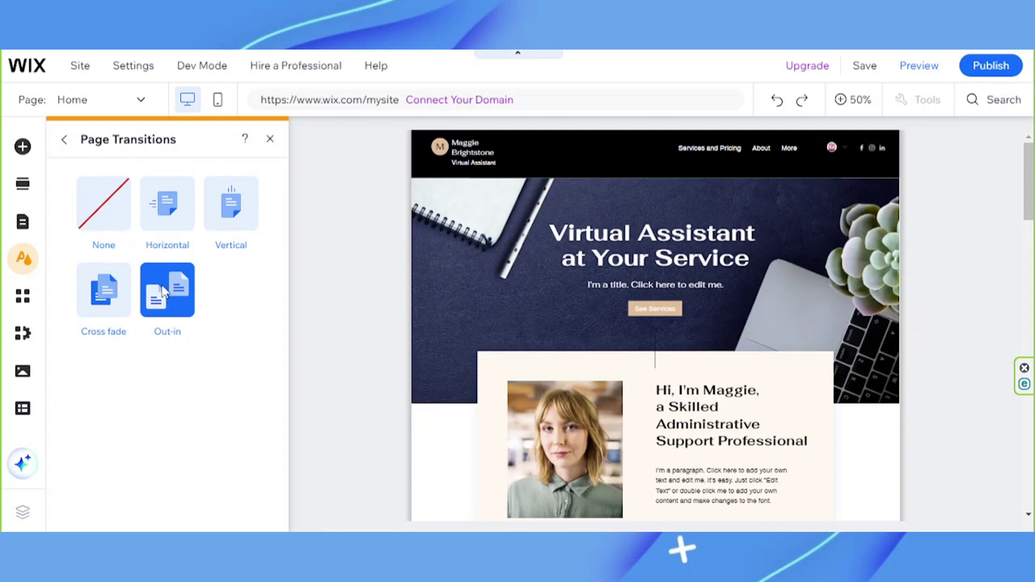
Open the Media panel and bring up its Upload Media dialog
left_click(21, 379)
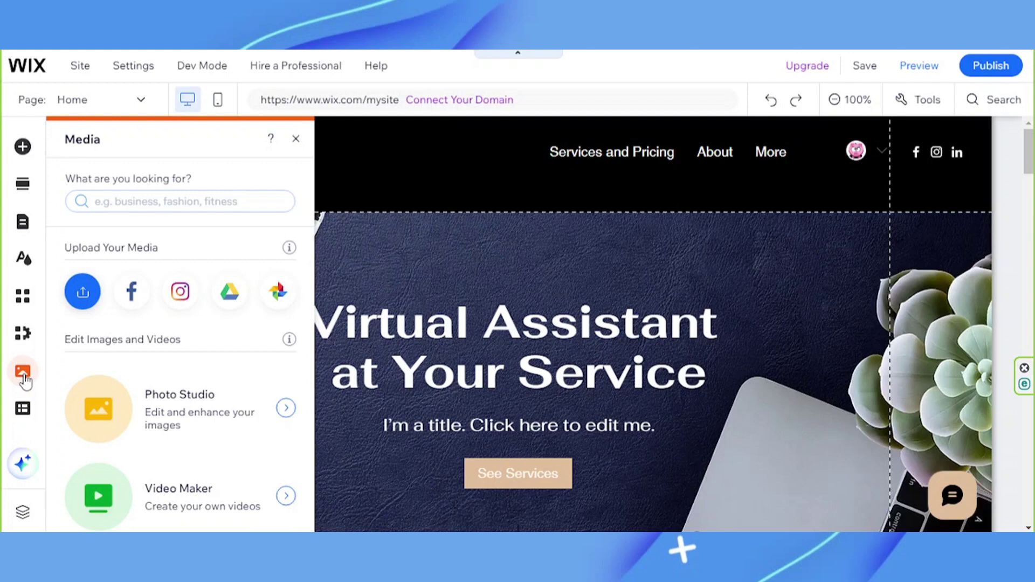
left_click(82, 295)
Upload computer-4484282_1280 and planner-4884740_1280 from the Desktop to Site Files
left_click(82, 295)
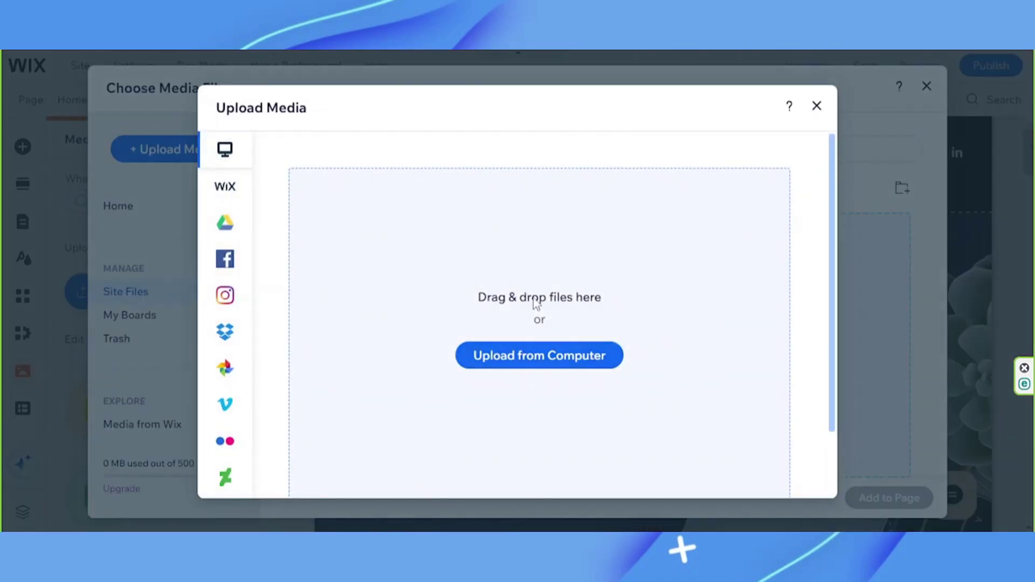
left_click(546, 365)
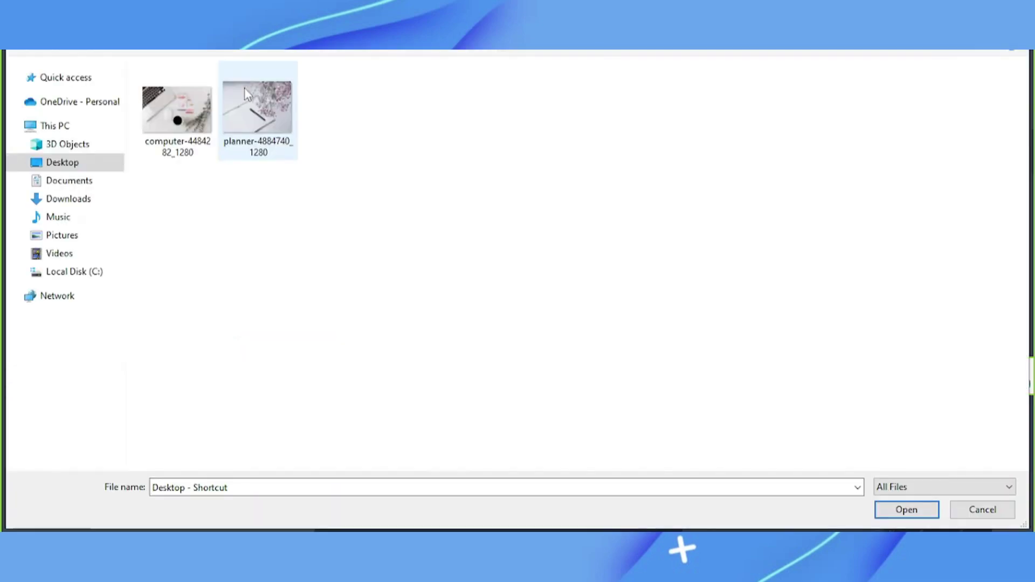
left_click(177, 111)
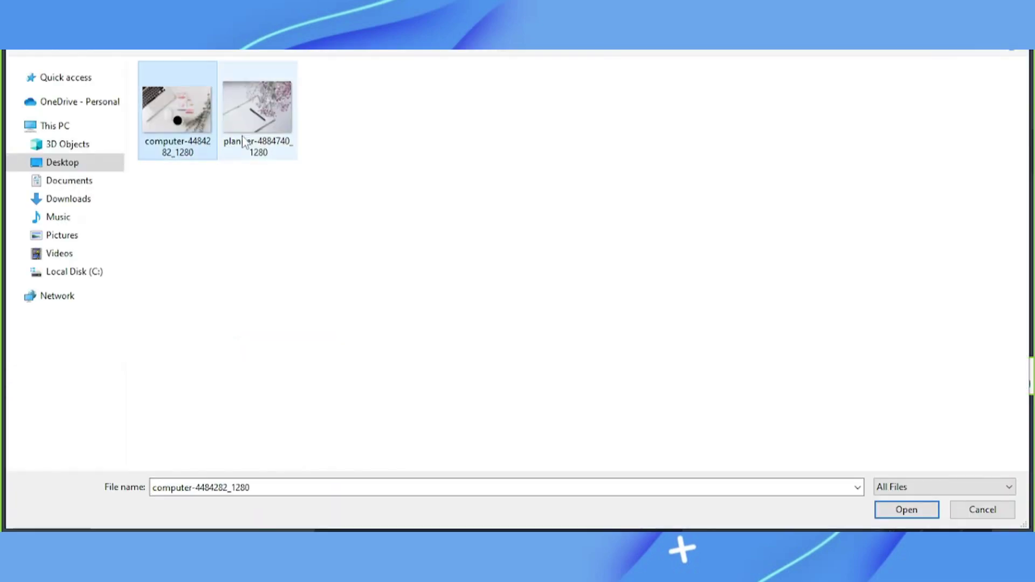
left_click(916, 509)
left_click(280, 150, "ctrl")
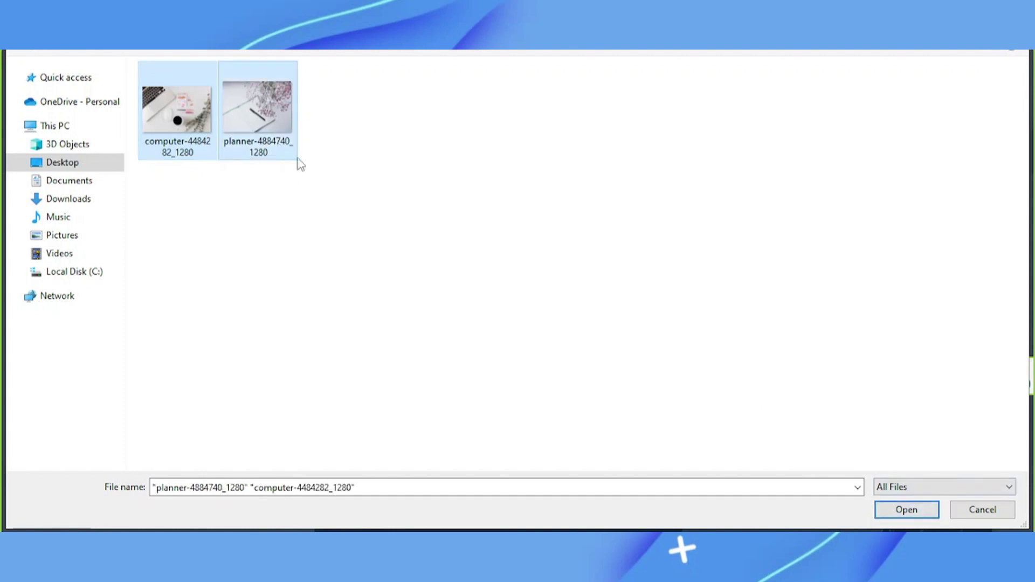
left_click(891, 510)
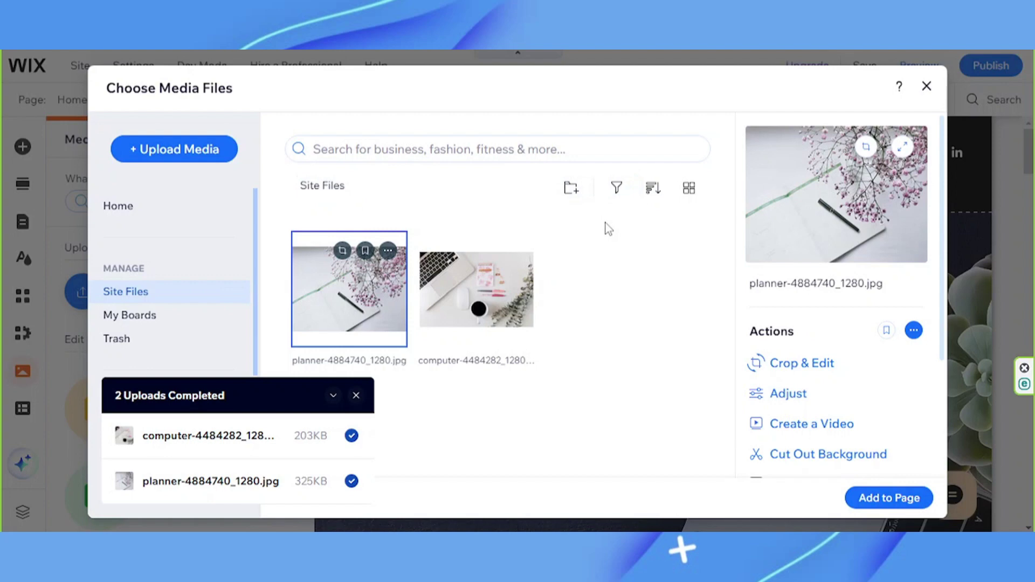
Close the Choose Media Files dialog, returning to the Media panel's Site Files
left_click(926, 87)
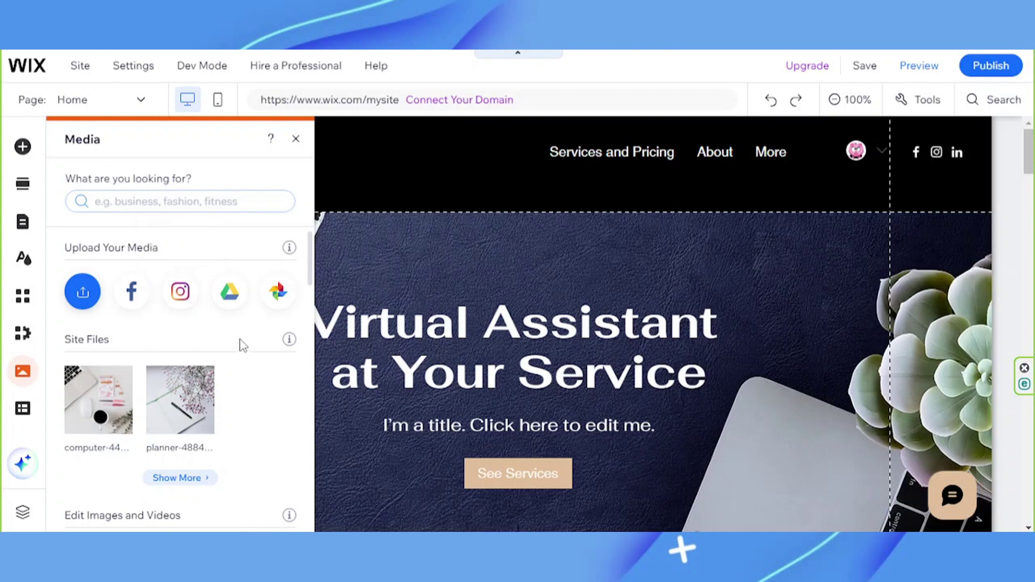
Review the AI Tools options, then dismiss the panel to show the full Home page
left_click(29, 477)
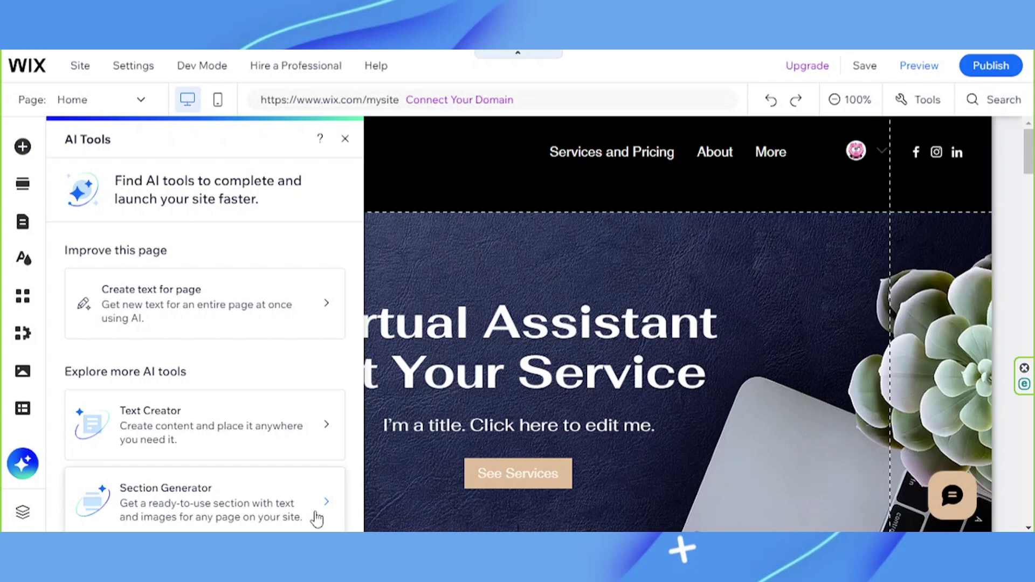
left_click(920, 343)
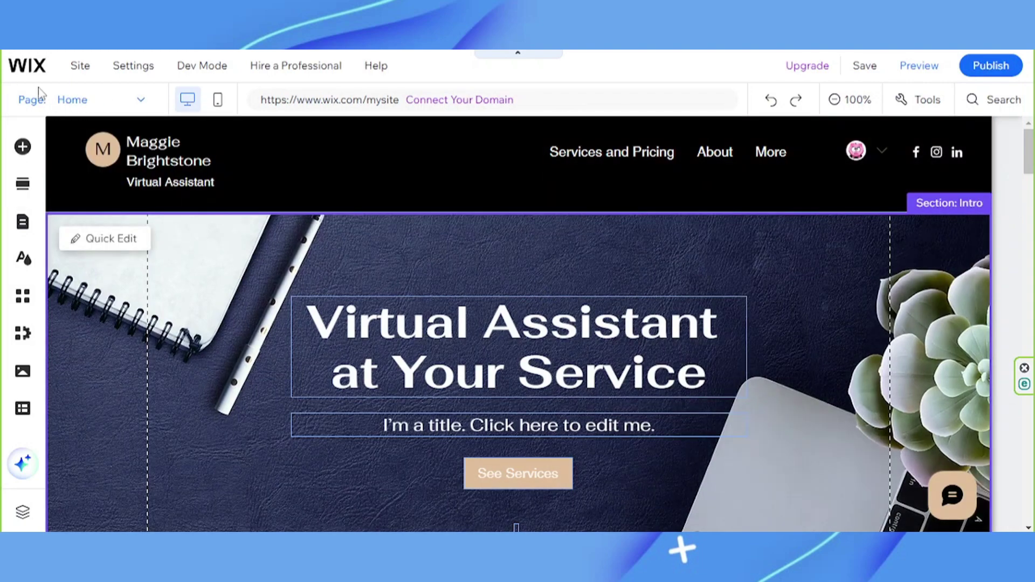
Switch the canvas to the 'My Portfolio' page from Pages & Menu
mouse_move(34, 68)
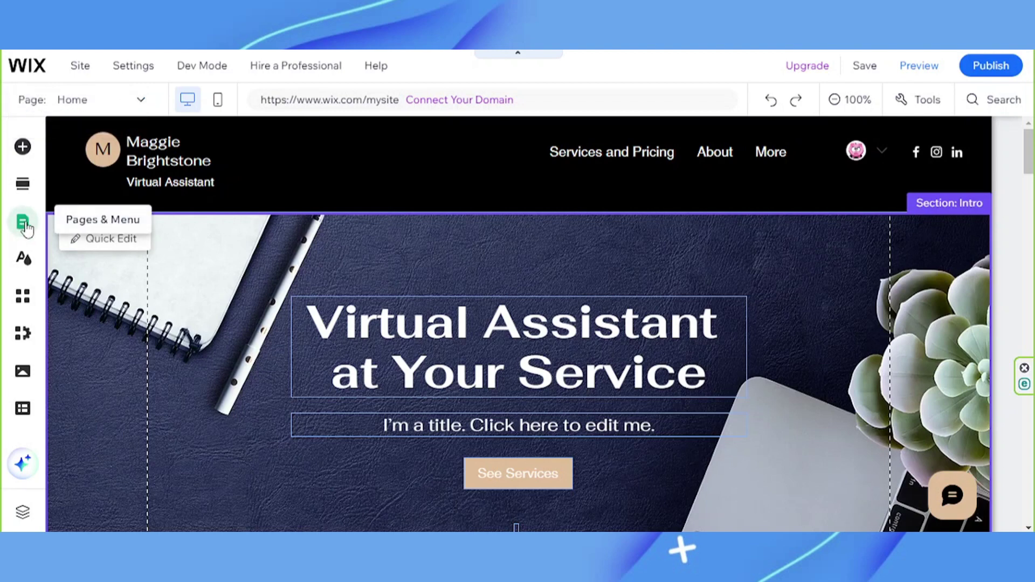
left_click(24, 224)
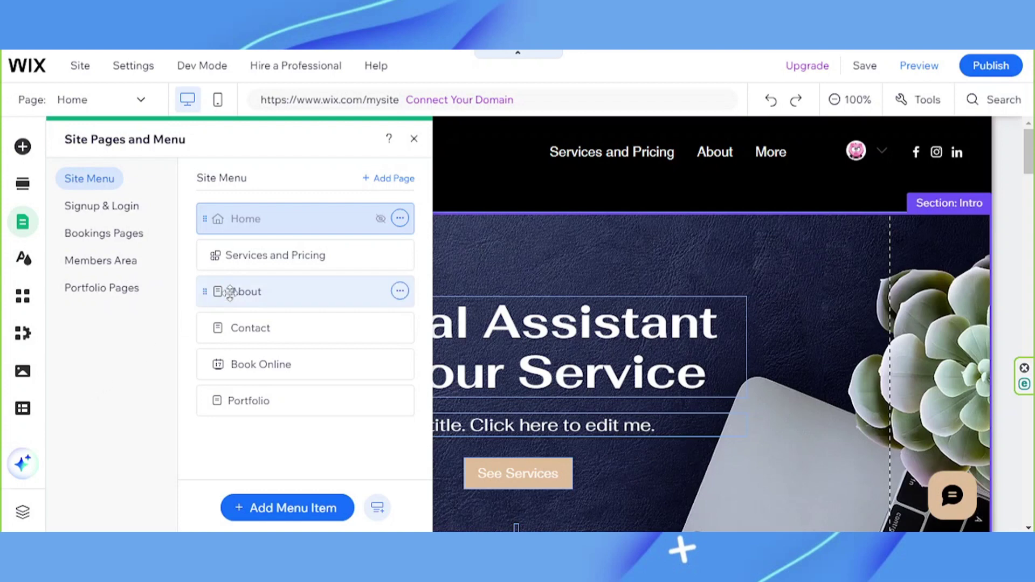
left_click(253, 389)
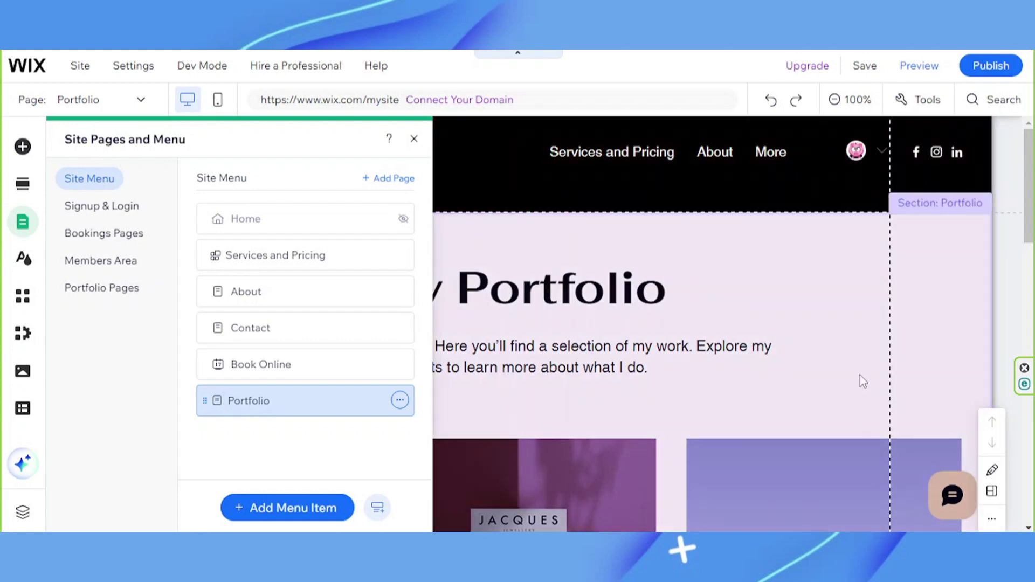
Close the Site Pages panel and save the site with the Portfolio page showing
left_click(835, 376)
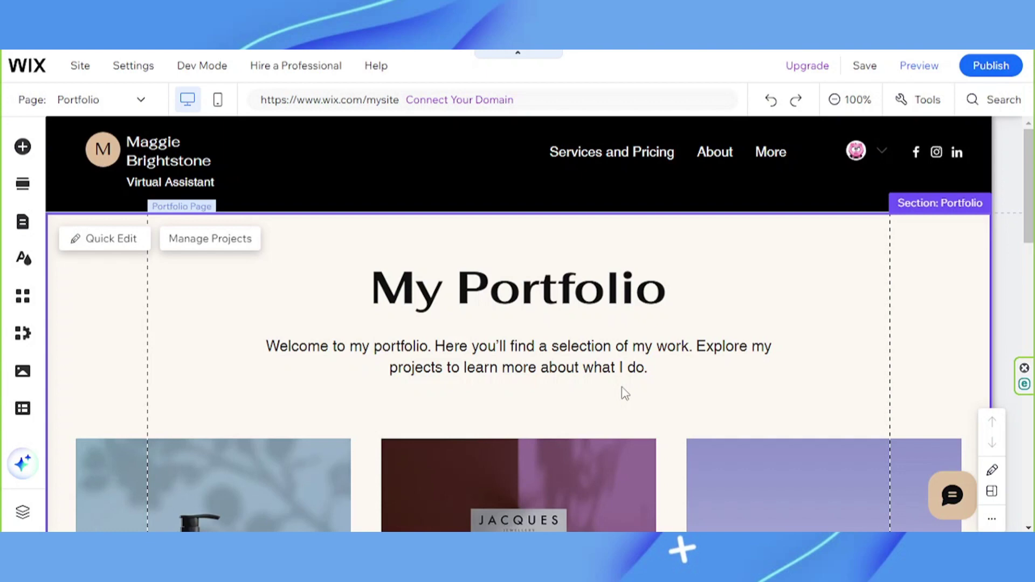
left_click(862, 67)
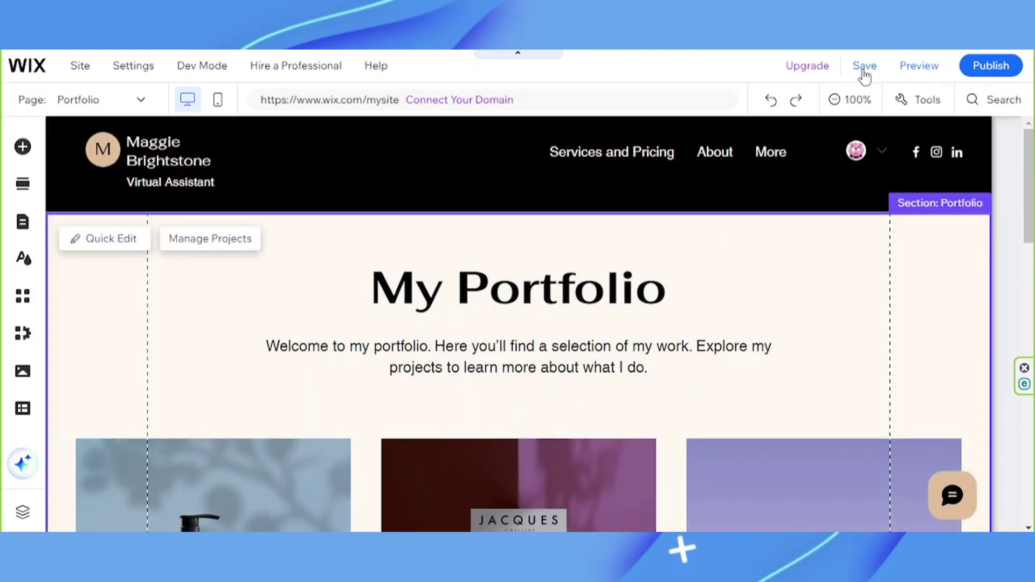